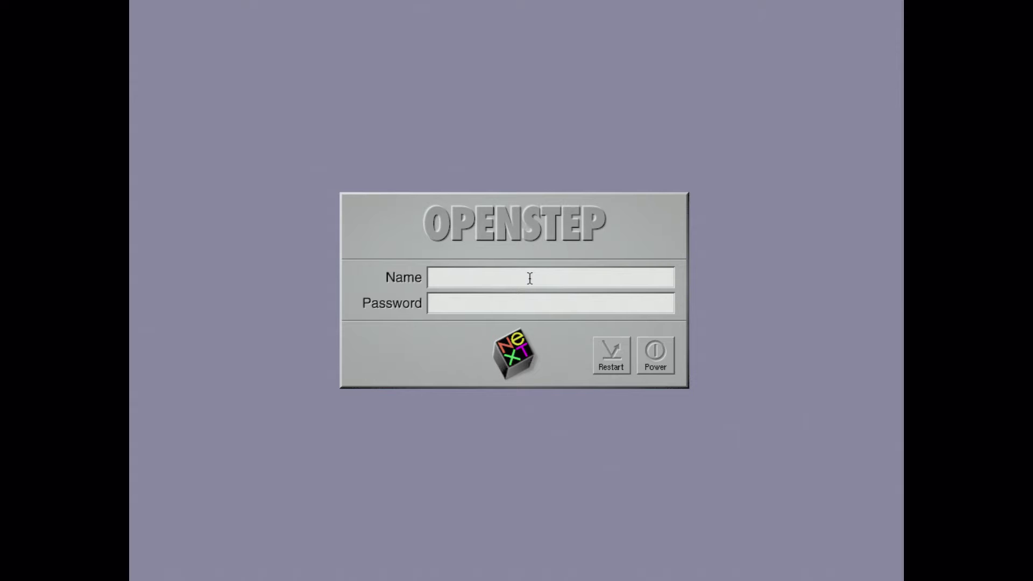
Step: Log in with account name root and the administrator password
type("root")
key("Return")
type("**********")
key("Return")
Step: Retry the root login with the password after each rejected attempt
type("root")
key("Return")
key("Return")
type("root")
key("Return")
type("***********")
key("Return")
type("root")
key("Return")
type("*********")
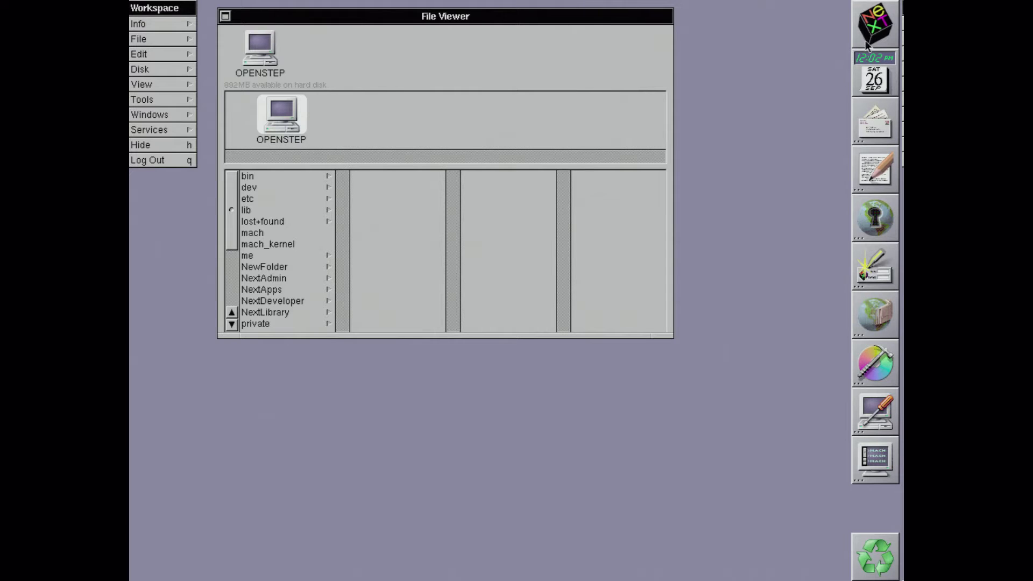
Step: Launch Configure, view the ATI Rage display at 1024×768 60 Hz, then return to the summary
double_click(883, 422)
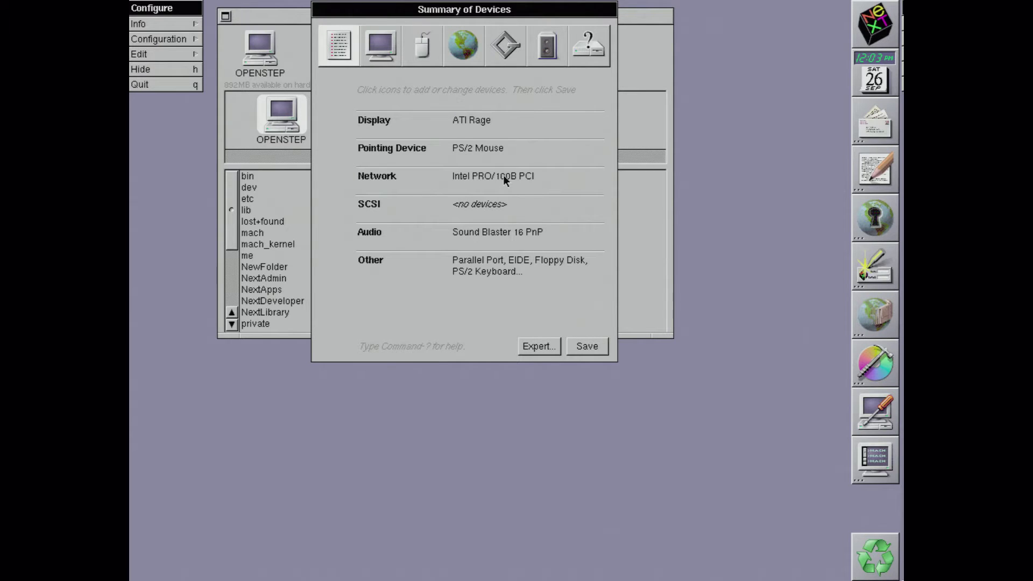
left_click(369, 52)
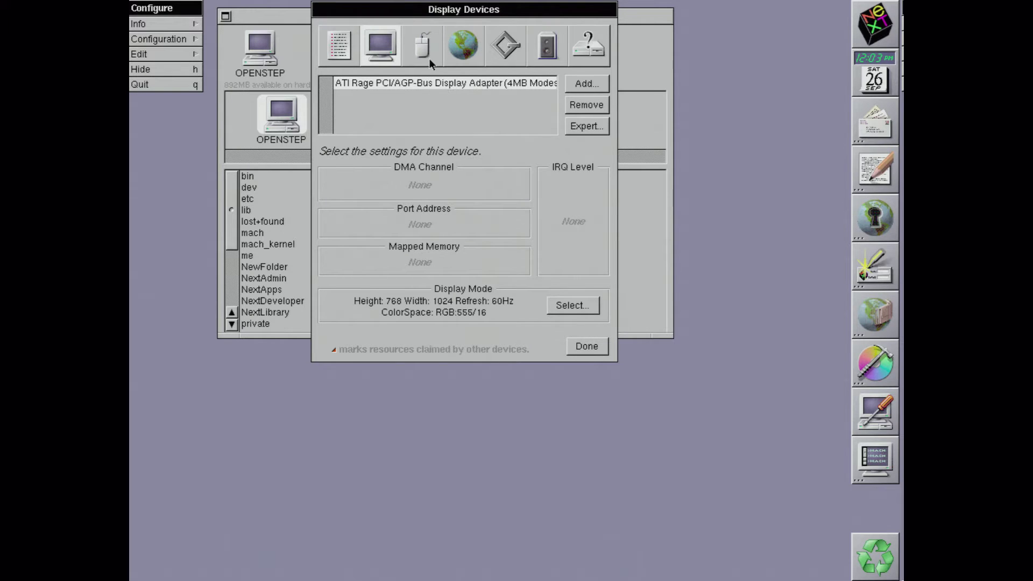
left_click(336, 52)
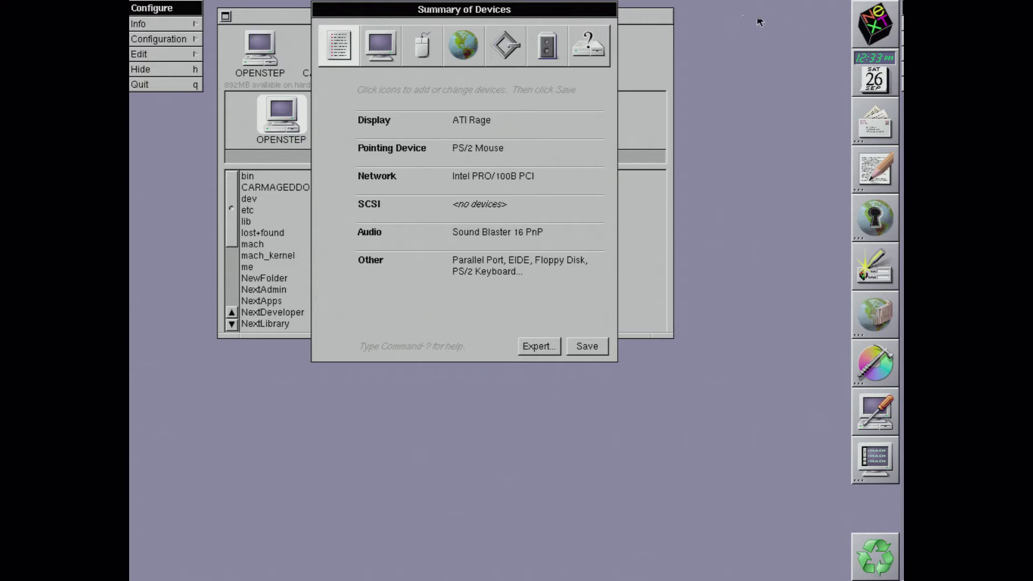
Step: Show the Other Devices page and browse its device list
left_click(598, 50)
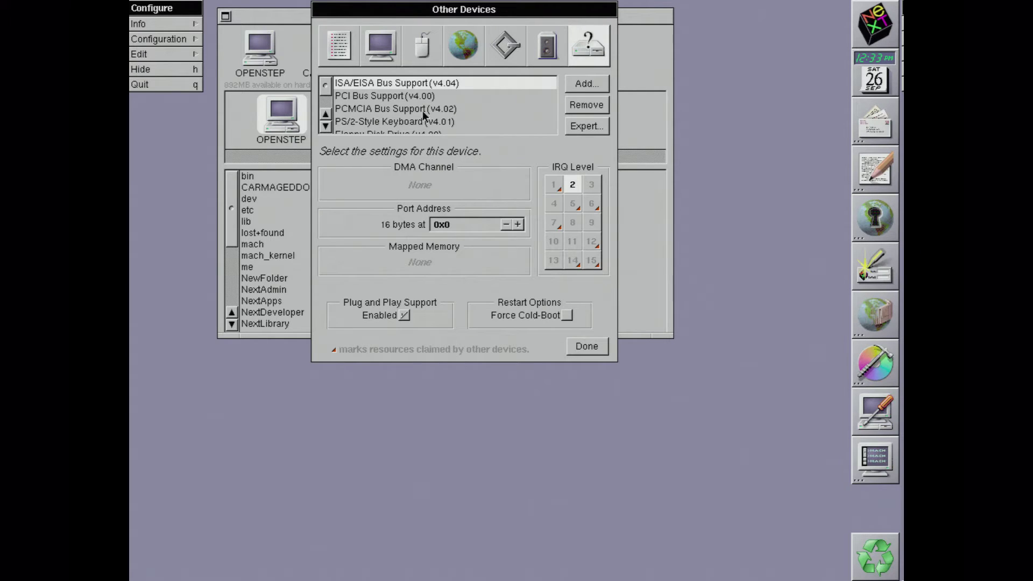
left_click(325, 126)
left_click(327, 126)
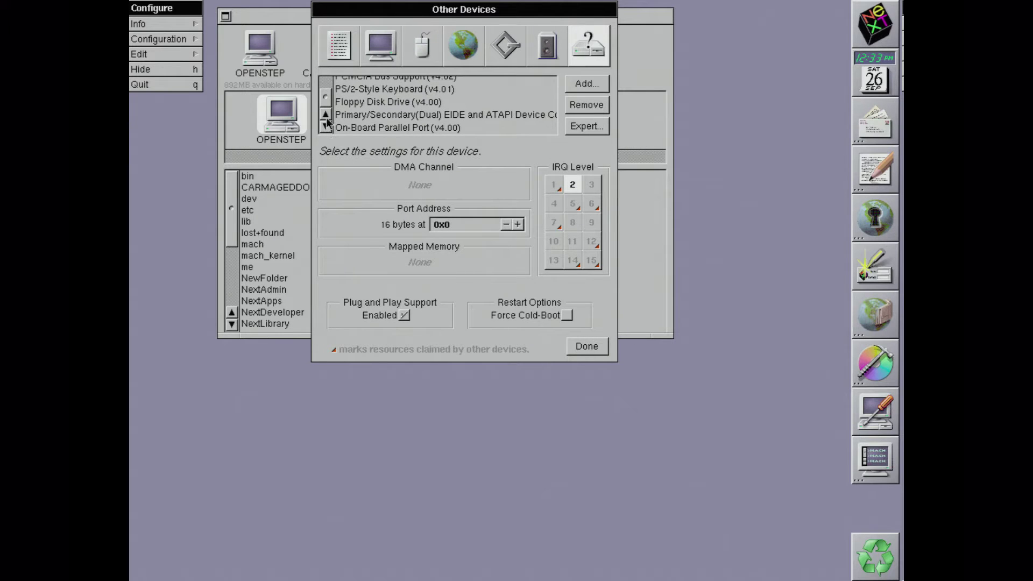
left_click(326, 116)
left_click(326, 116)
left_click(326, 117)
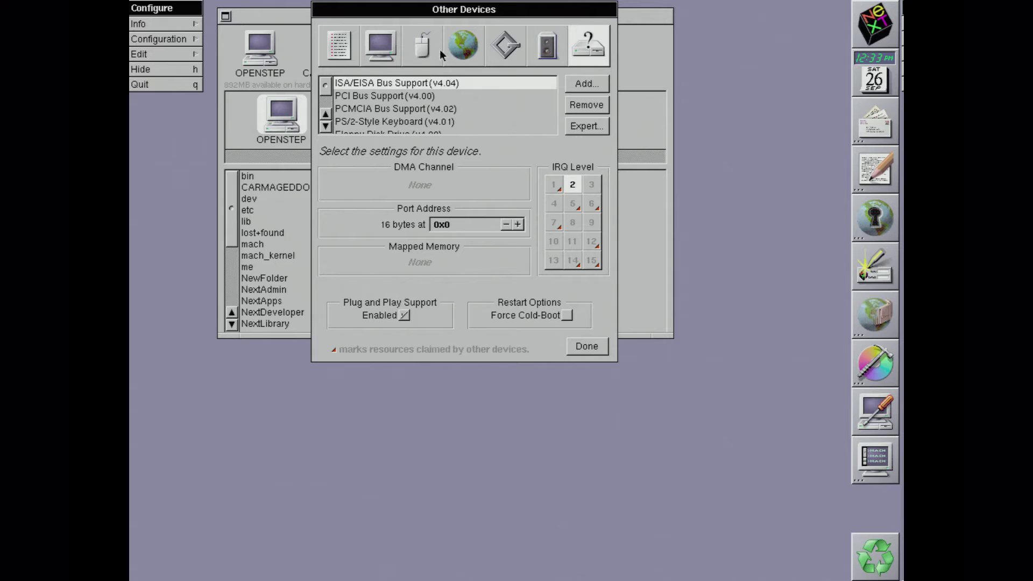
Step: Check the display adapters offered by Add… without adding one, then return to Other Devices
left_click(388, 46)
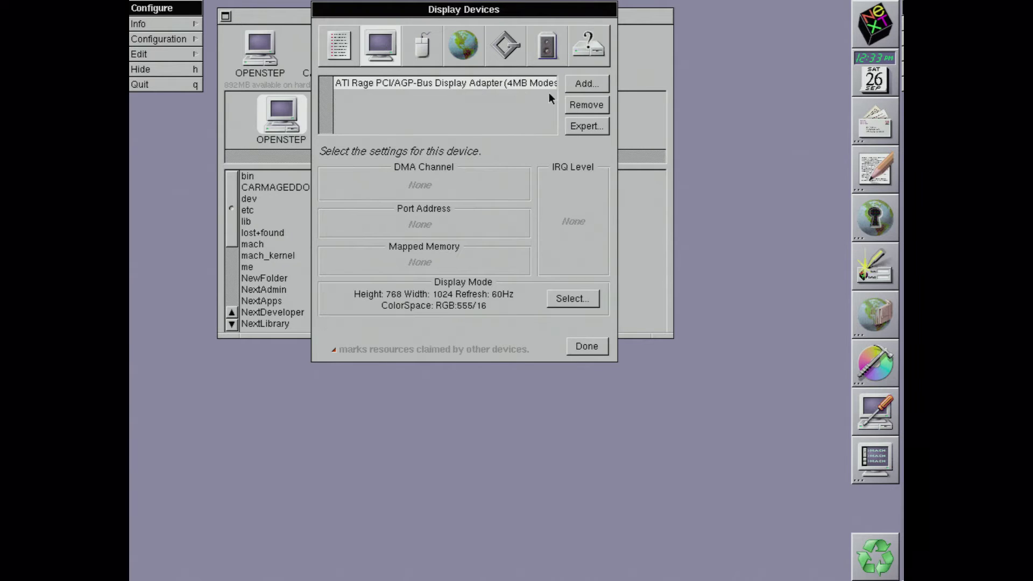
left_click(585, 84)
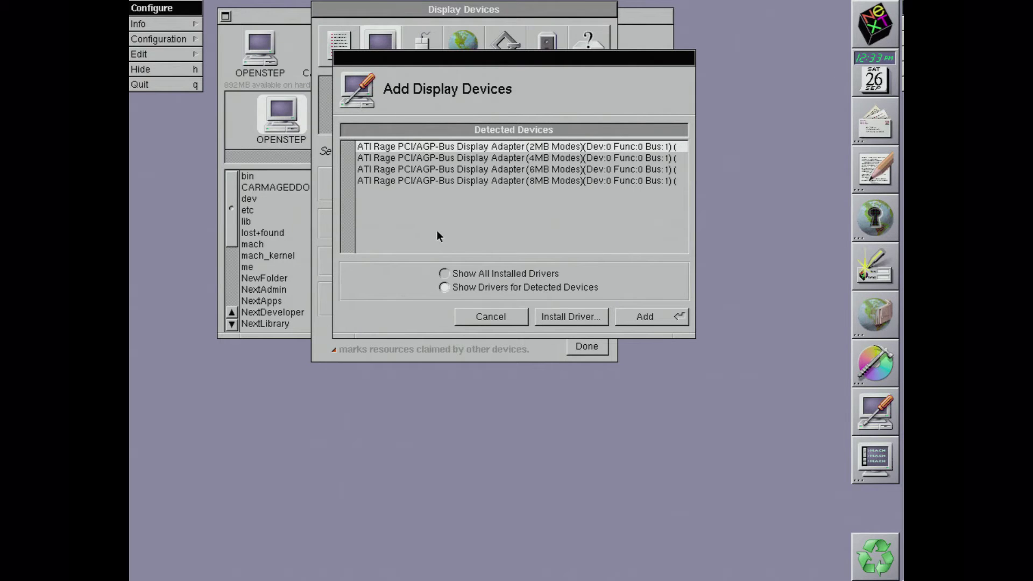
left_click(492, 316)
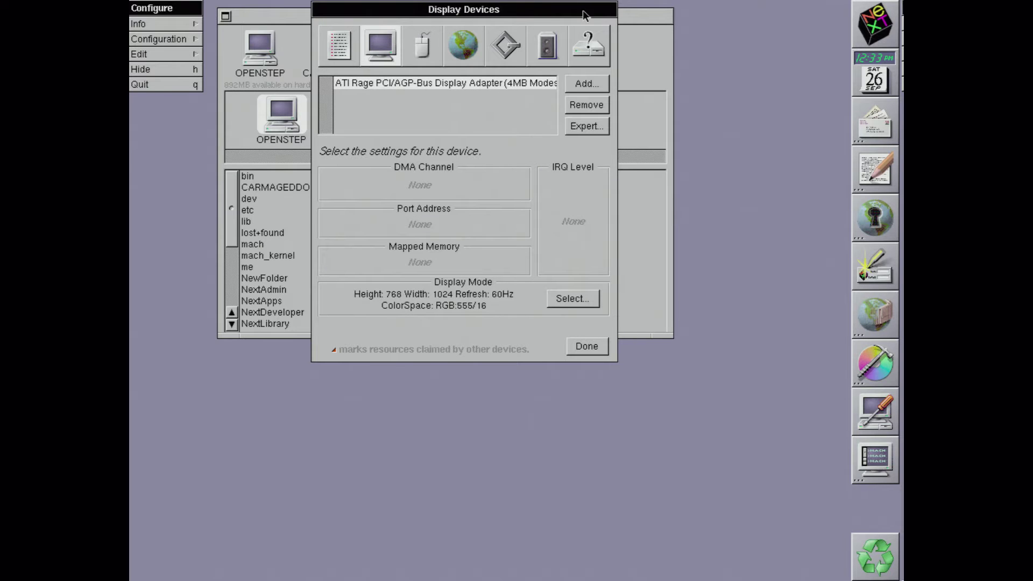
left_click(588, 48)
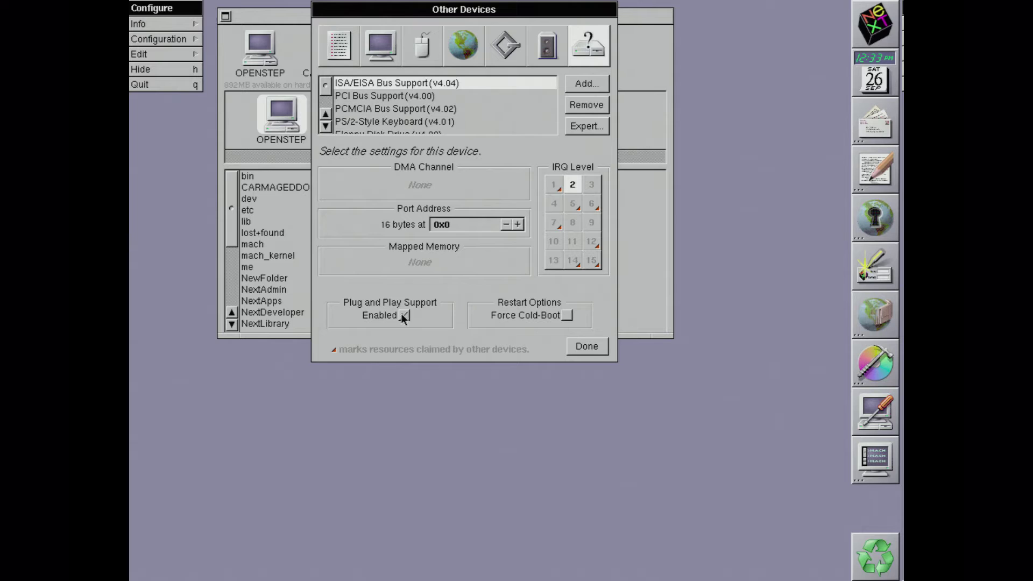
left_click_drag(400, 314, 346, 288)
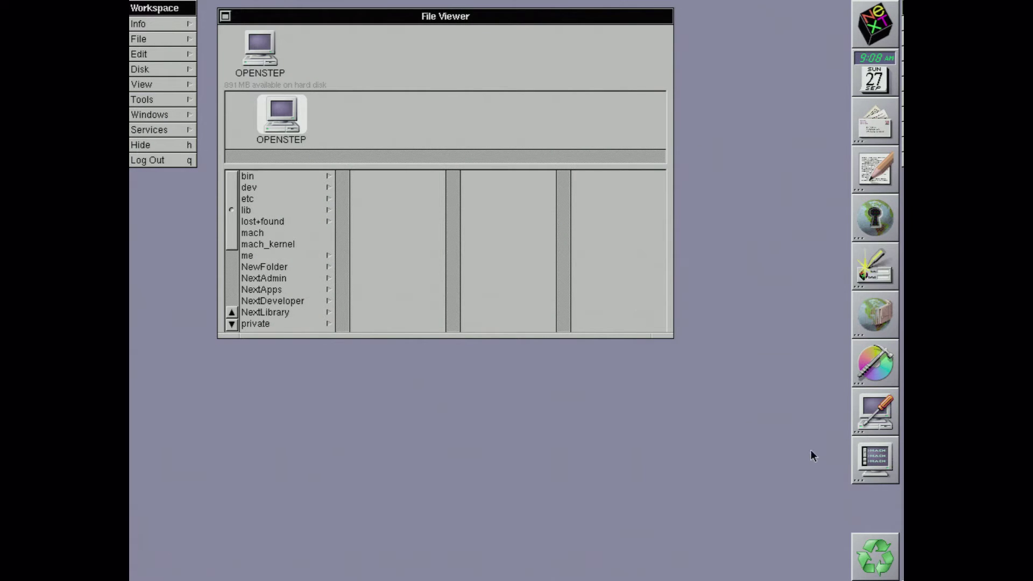
double_click(872, 458)
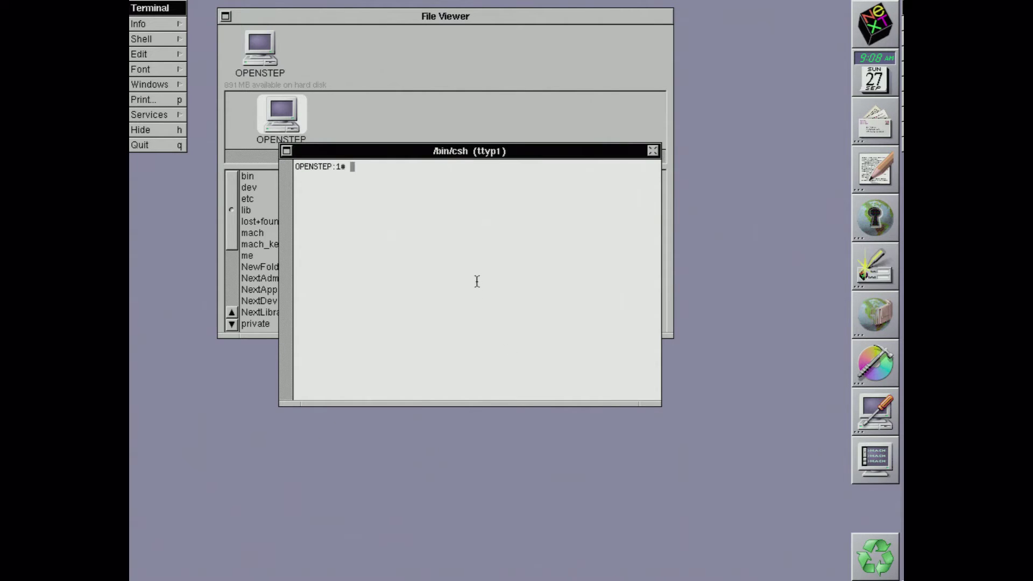
type("ping ww.")
key("BackSpace")
type("w.nasa.gov")
key("Return")
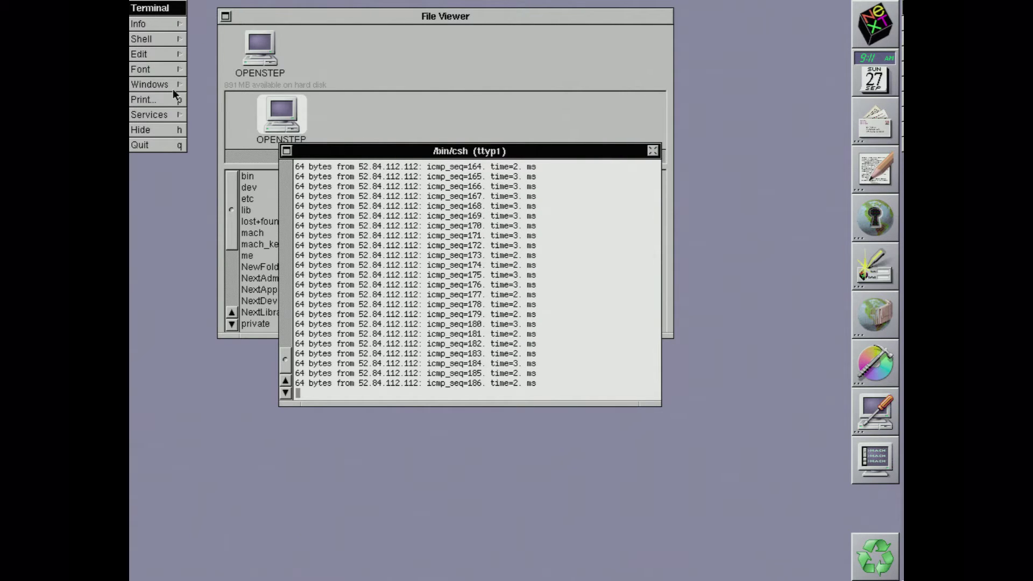
Step: Cancel quitting Terminal, stop the ping with Ctrl-C, and close the shell with exit
left_click(167, 143)
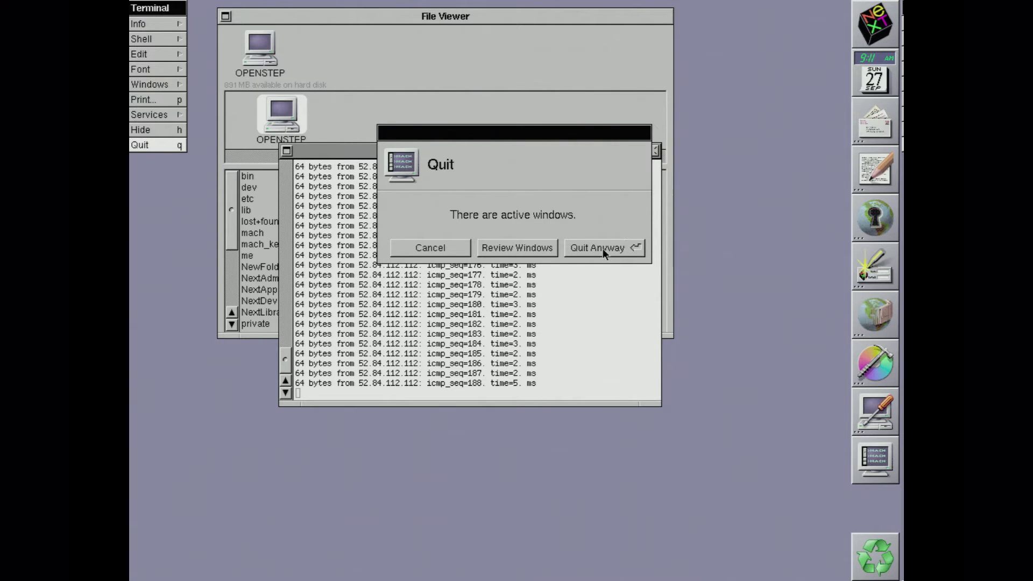
left_click(431, 248)
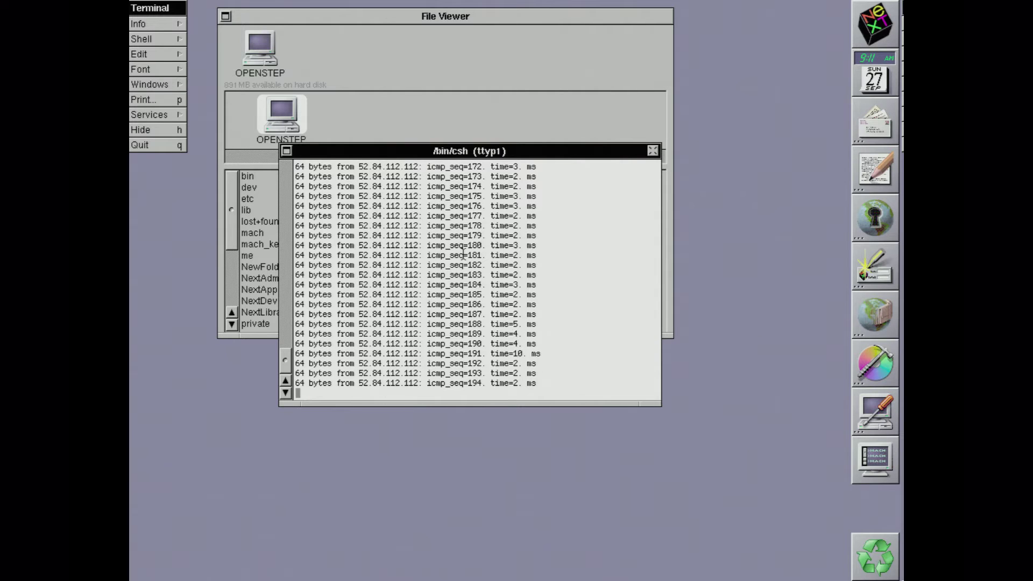
key("ctrl+c")
type("exit")
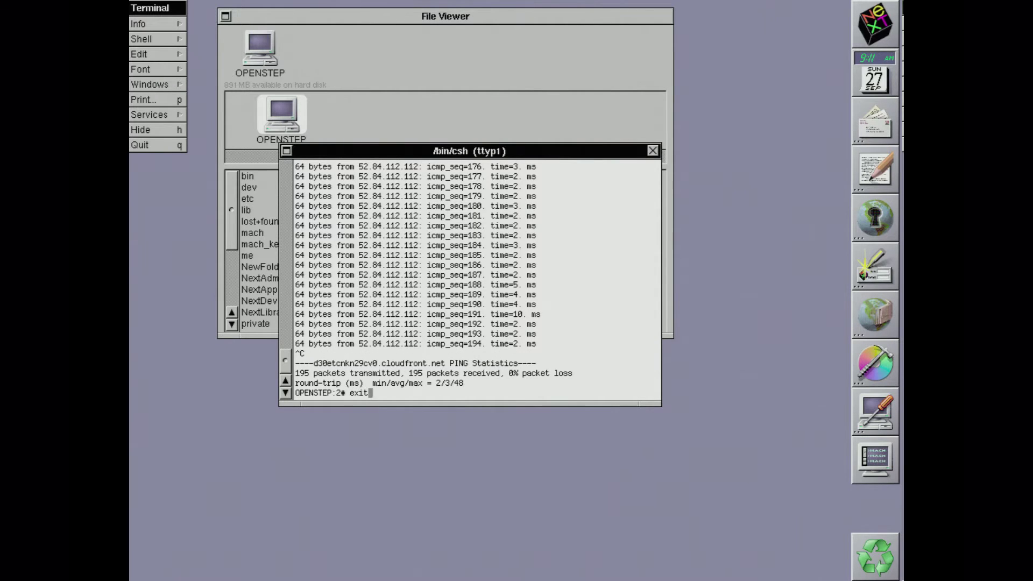
key("Return")
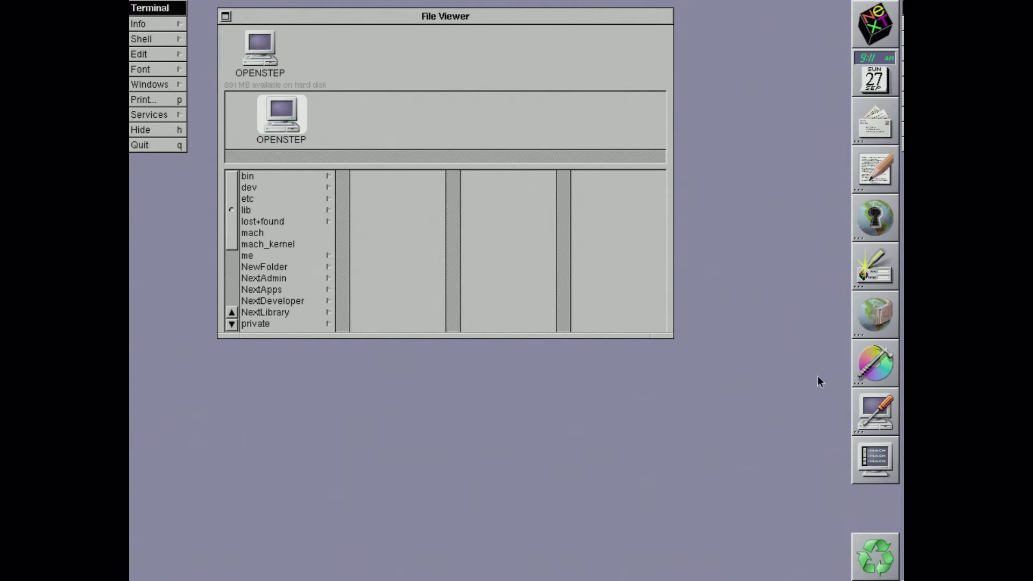
Step: Reopen Configure, browse display modes keeping 1024×768 60Hz, then show the PS/2 mouse panel
double_click(875, 412)
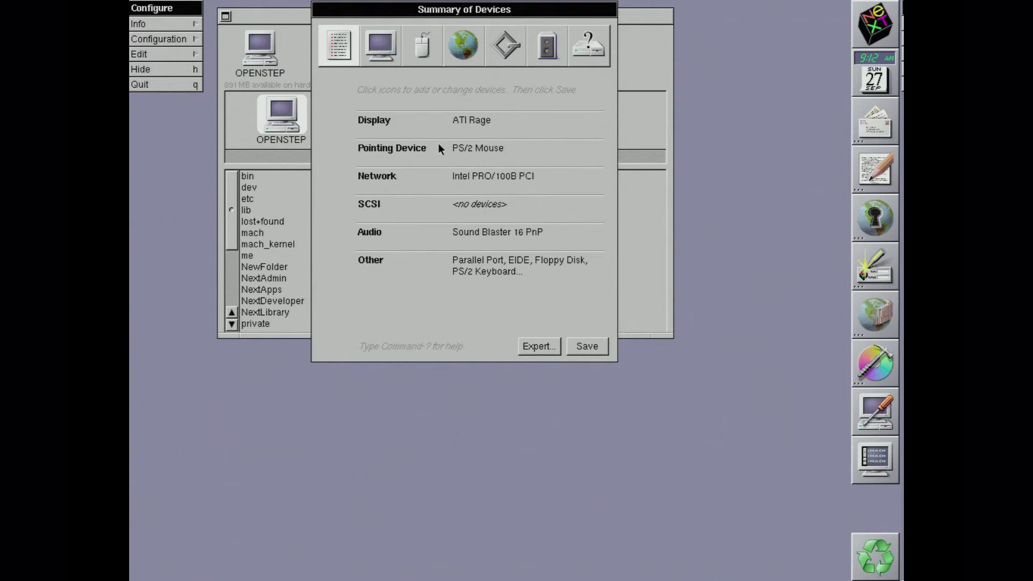
left_click(384, 56)
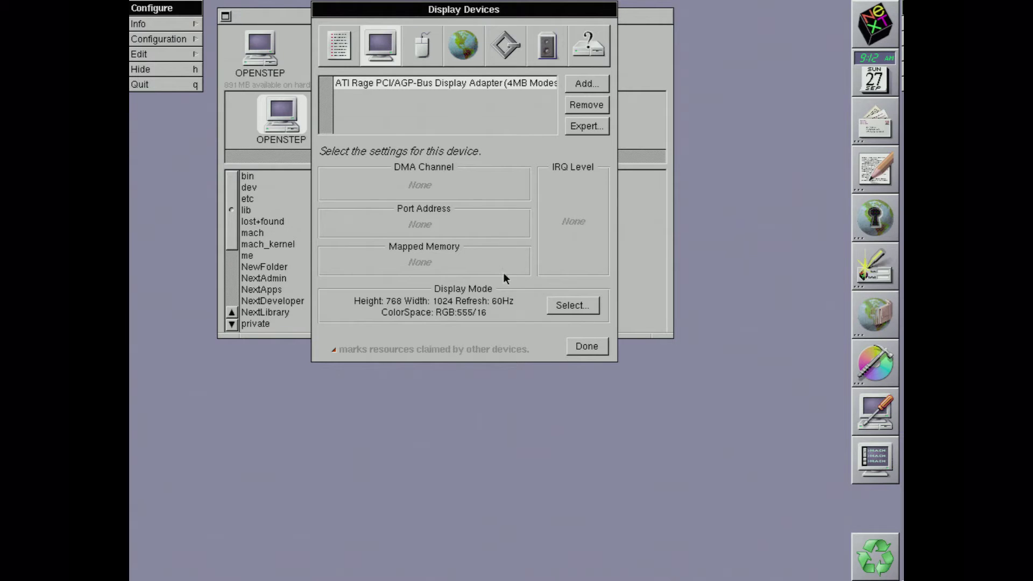
left_click(563, 310)
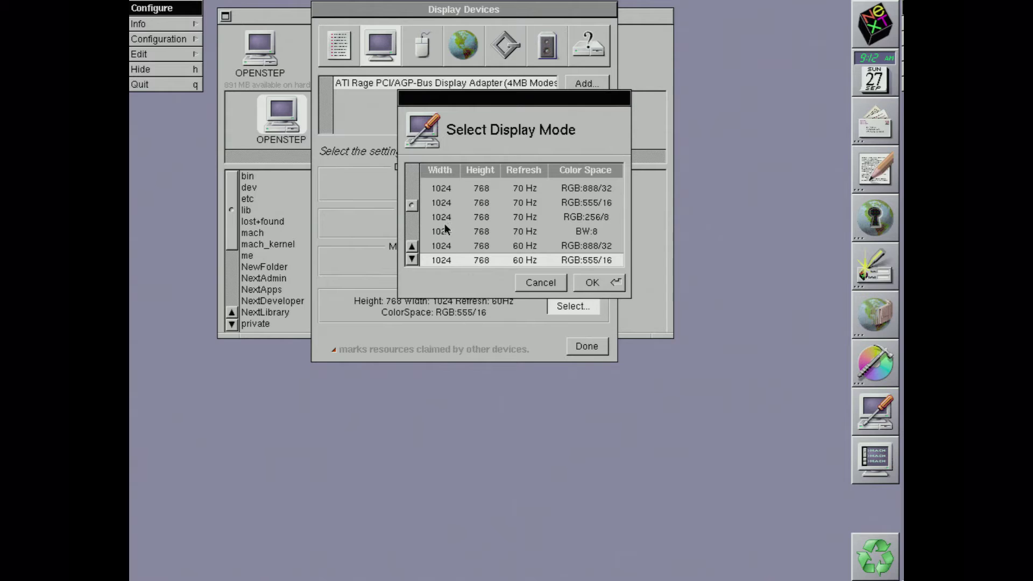
left_click_drag(412, 205, 411, 170)
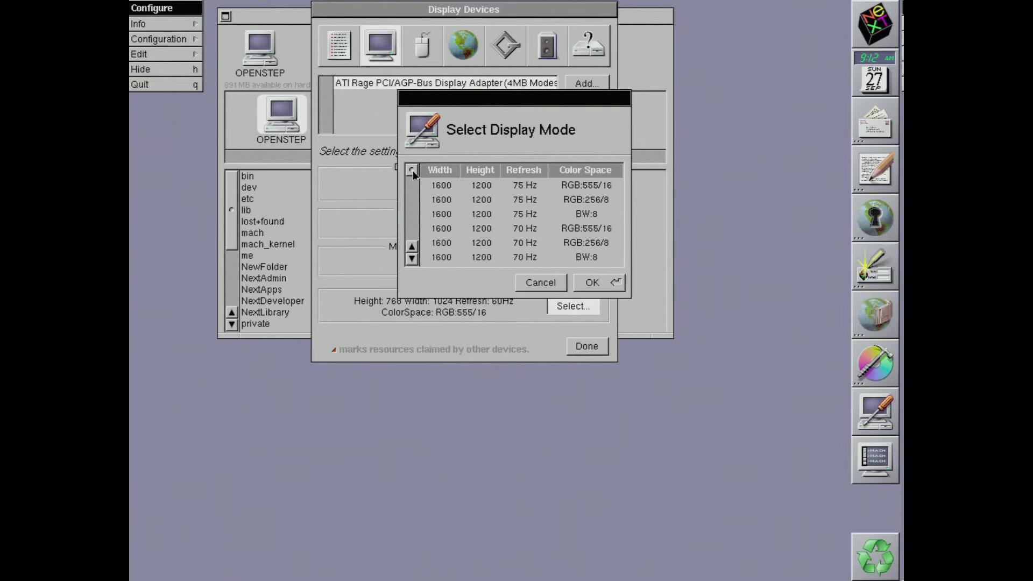
left_click_drag(413, 171, 415, 192)
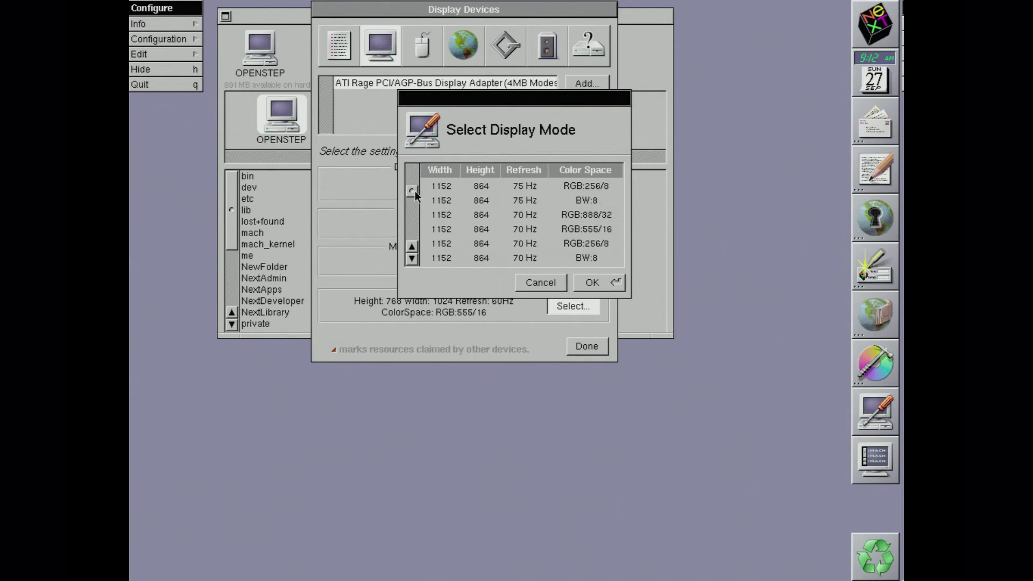
left_click(541, 284)
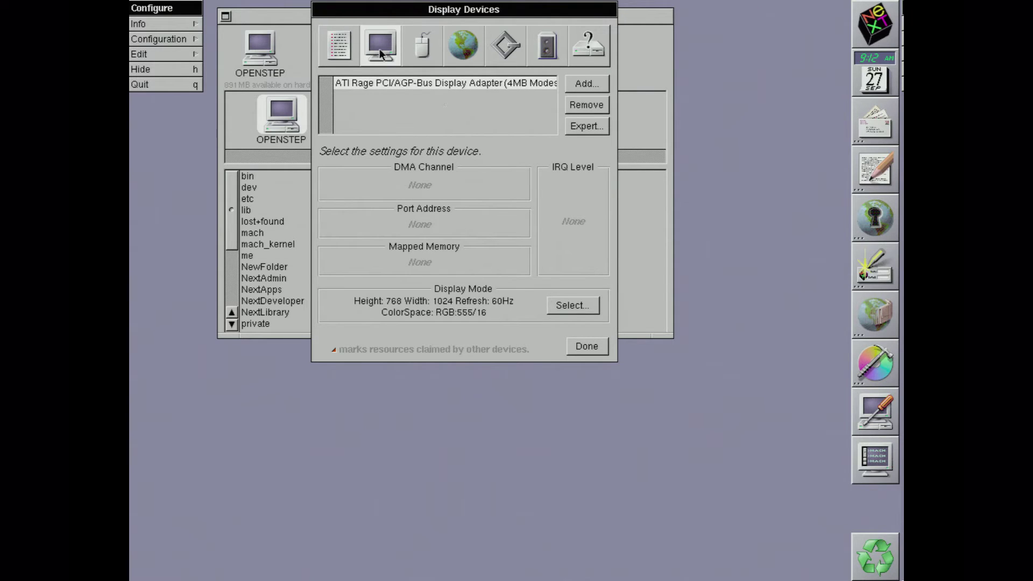
left_click(412, 53)
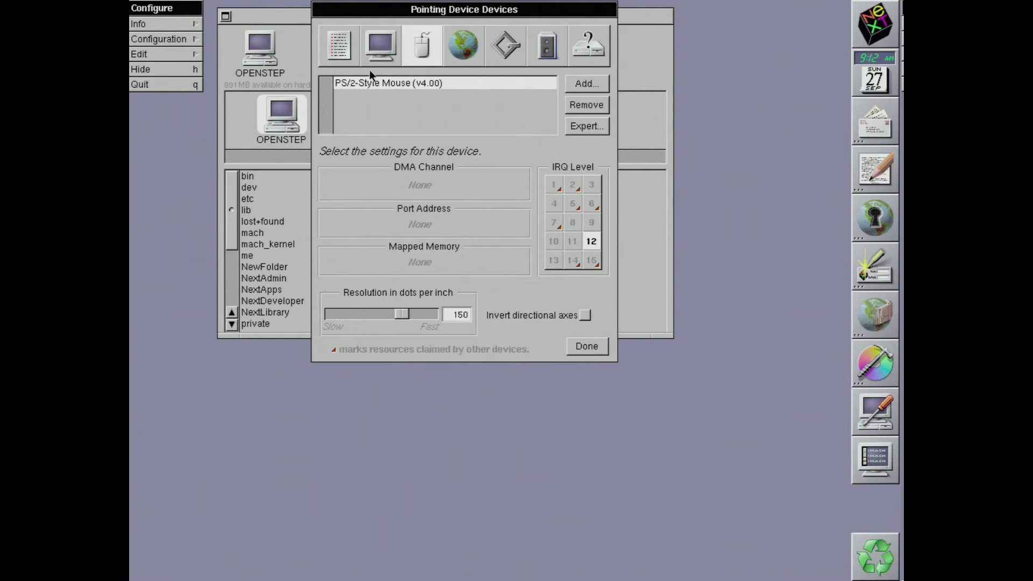
Step: View the Intel PRO/100B network settings and its Expert options without changes
left_click(457, 46)
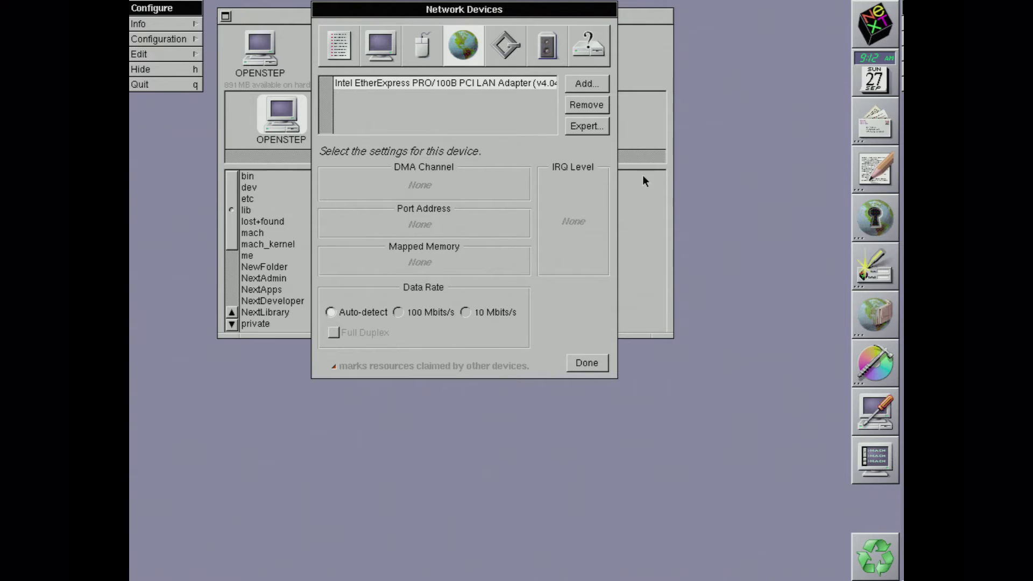
left_click(589, 127)
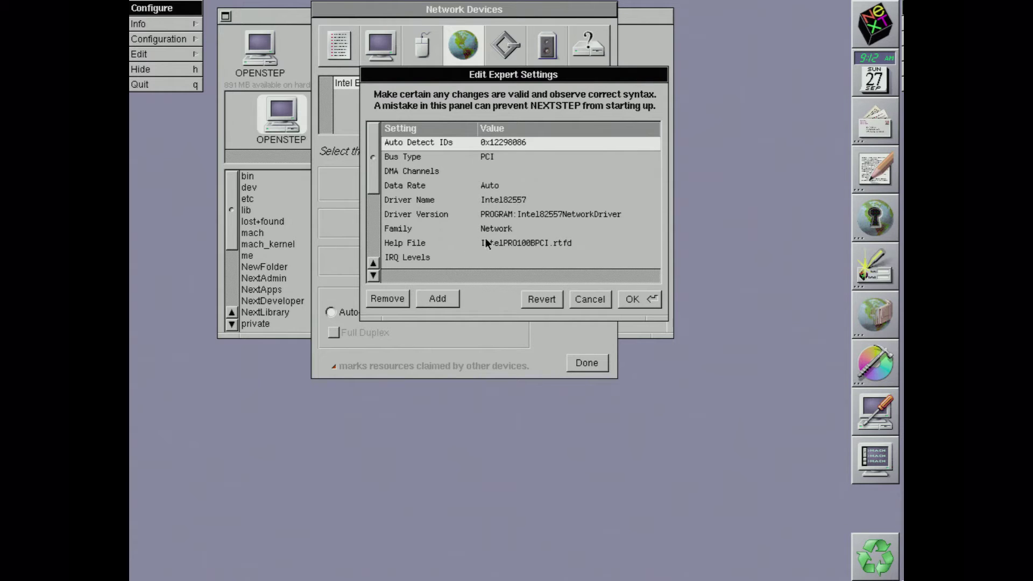
left_click(591, 302)
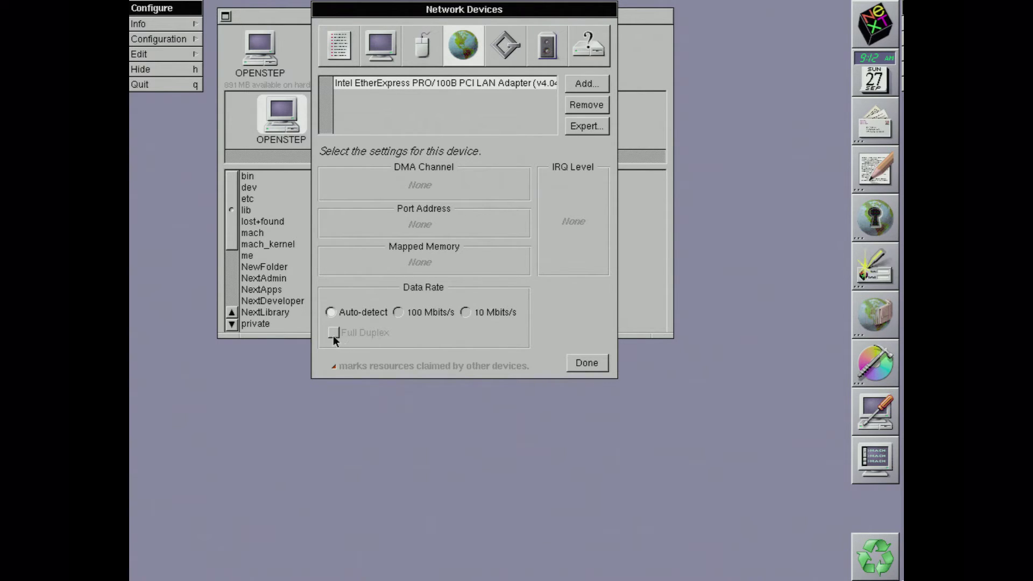
Step: Check SCSI without adding a driver, view Sound Blaster 16 audio and other devices, then finish
left_click(512, 50)
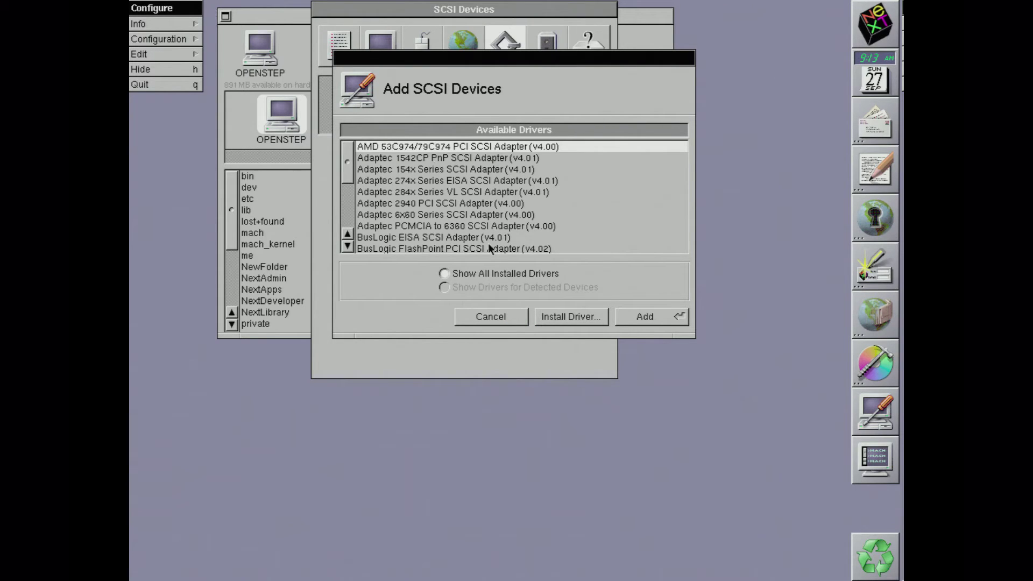
left_click(503, 313)
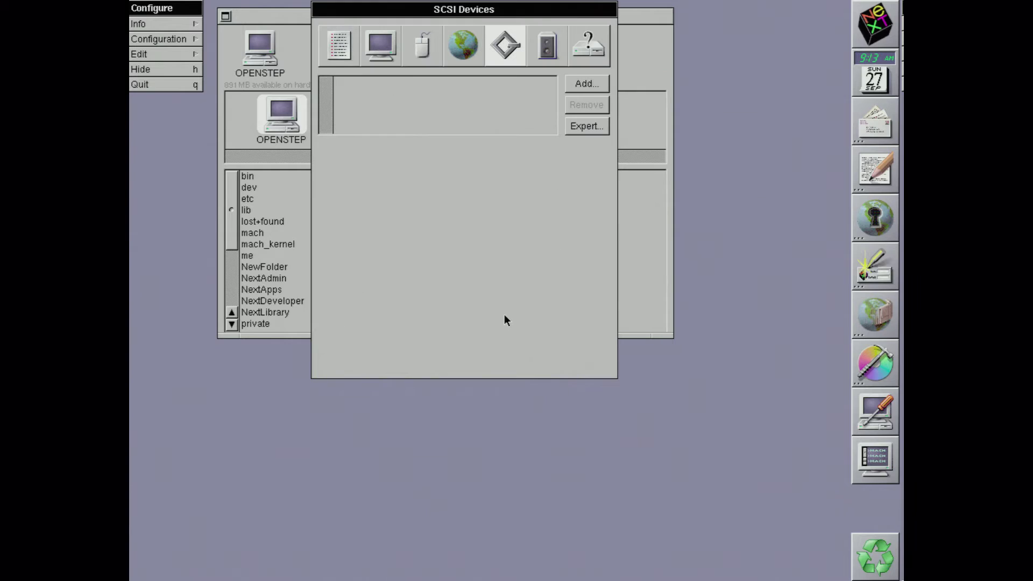
left_click(549, 56)
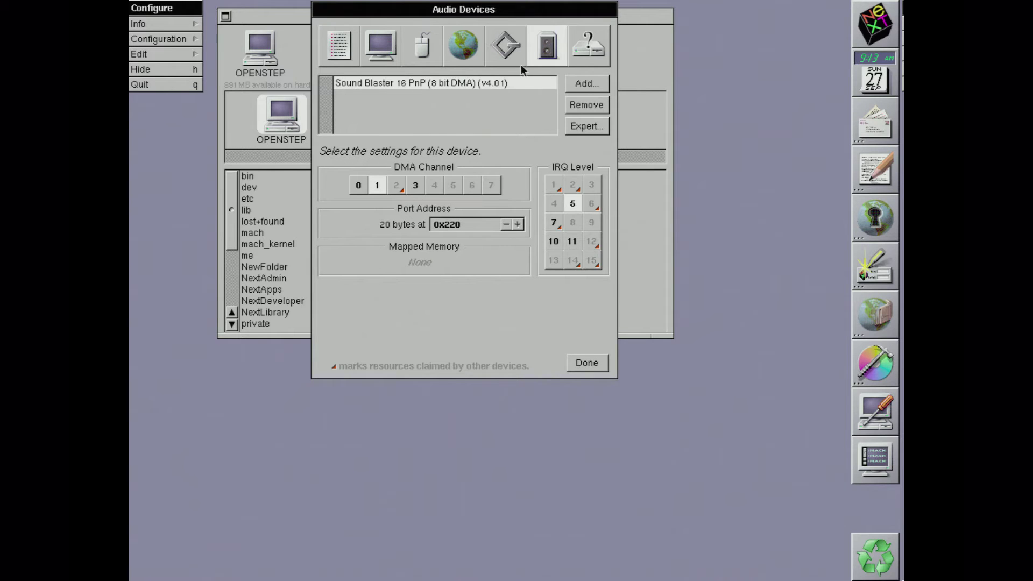
left_click(587, 50)
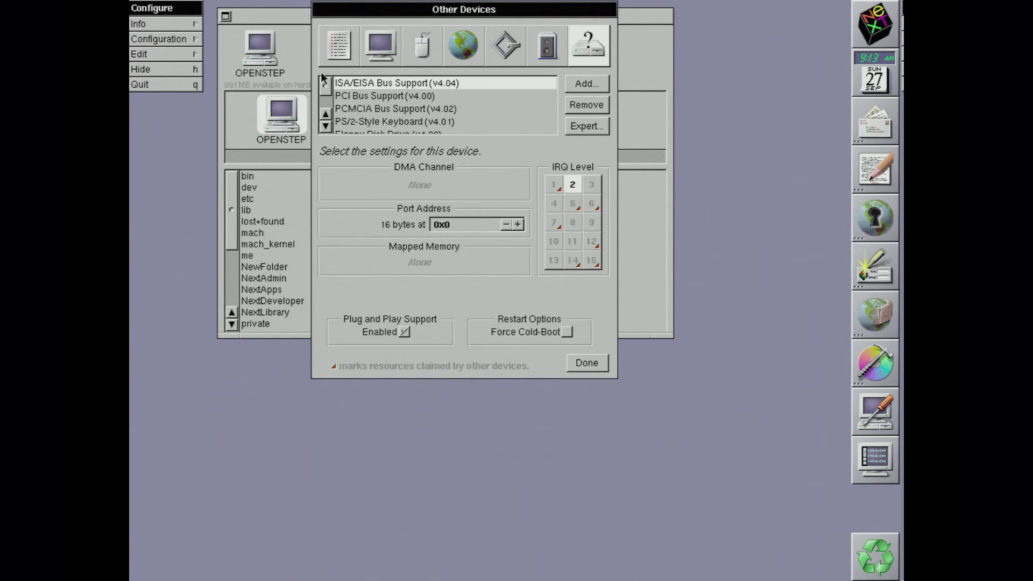
left_click(585, 362)
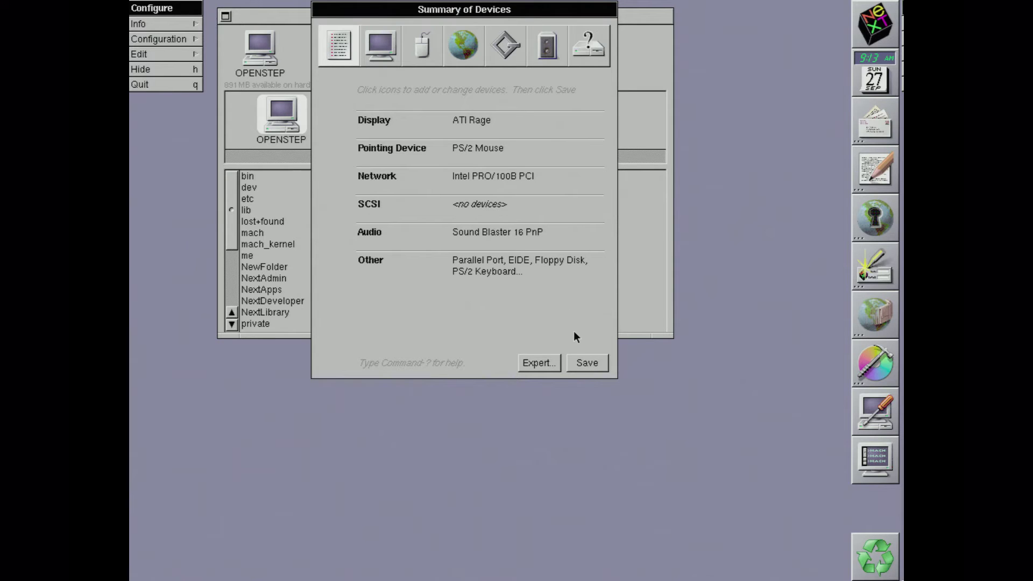
Step: Quit Configure and read the Info panel: release 4.2, Intel 486, 48.0MB memory, 1.19GB disk
left_click(193, 89)
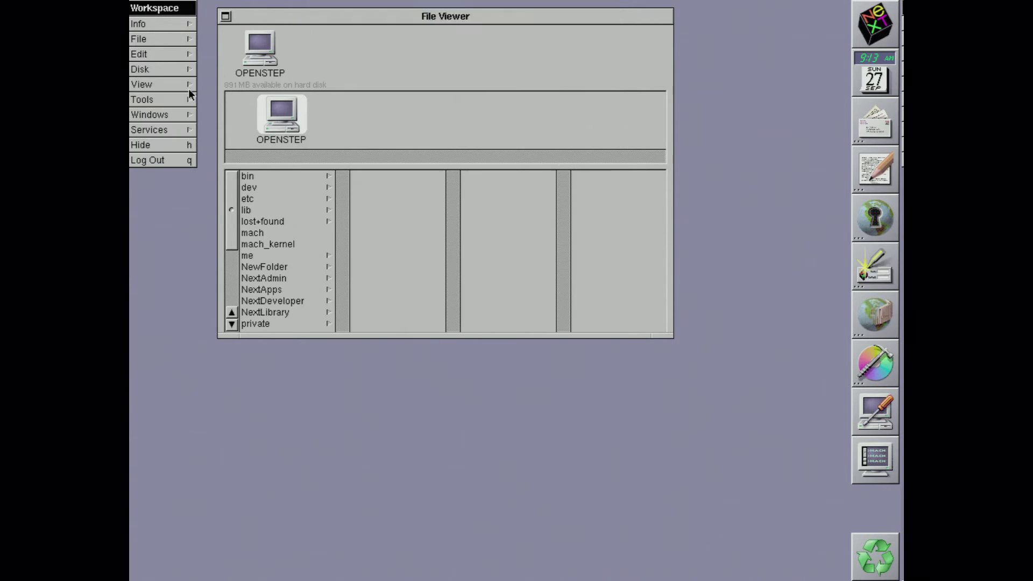
left_click(164, 41)
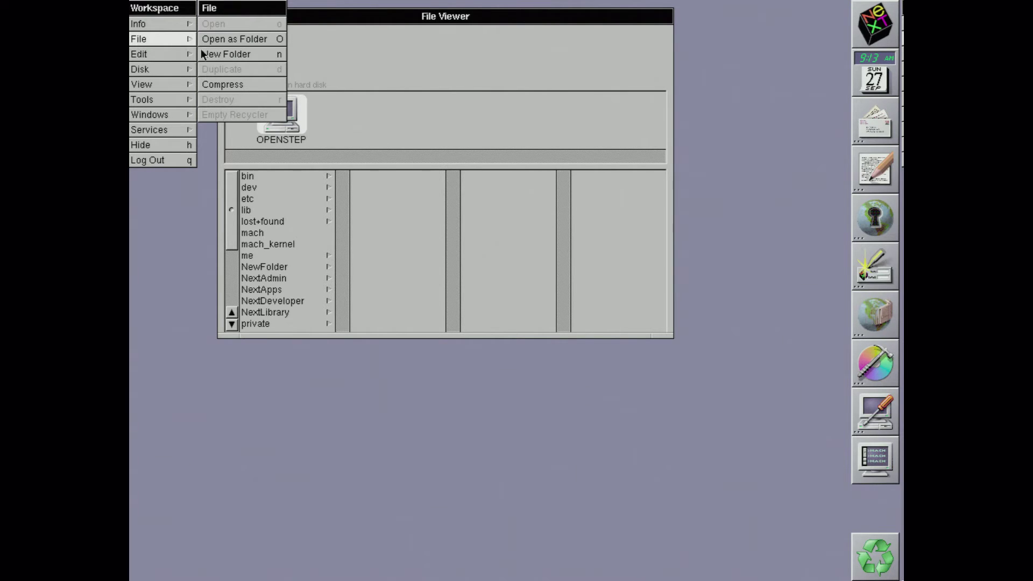
left_click(157, 23)
left_click(235, 24)
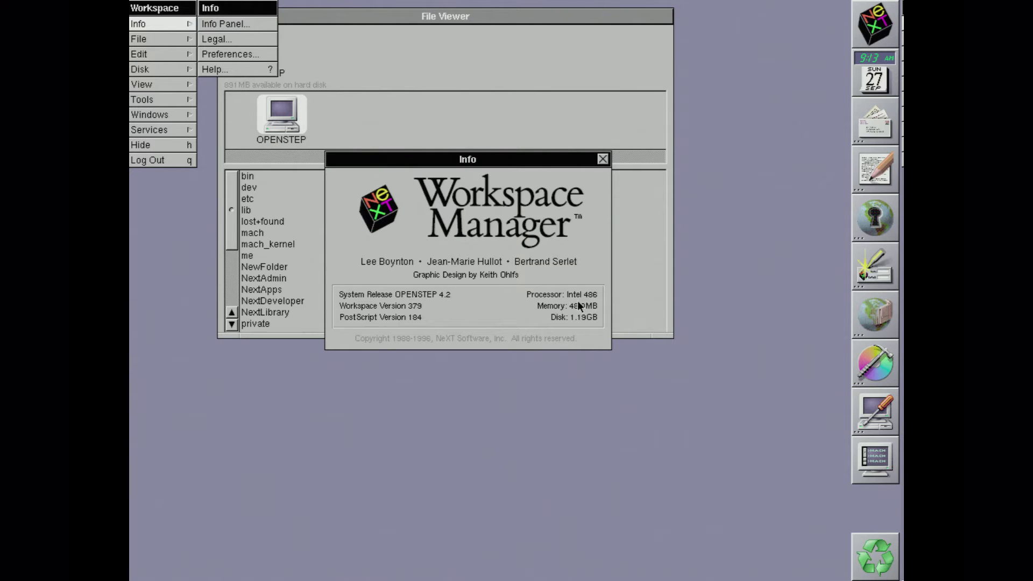
left_click(602, 159)
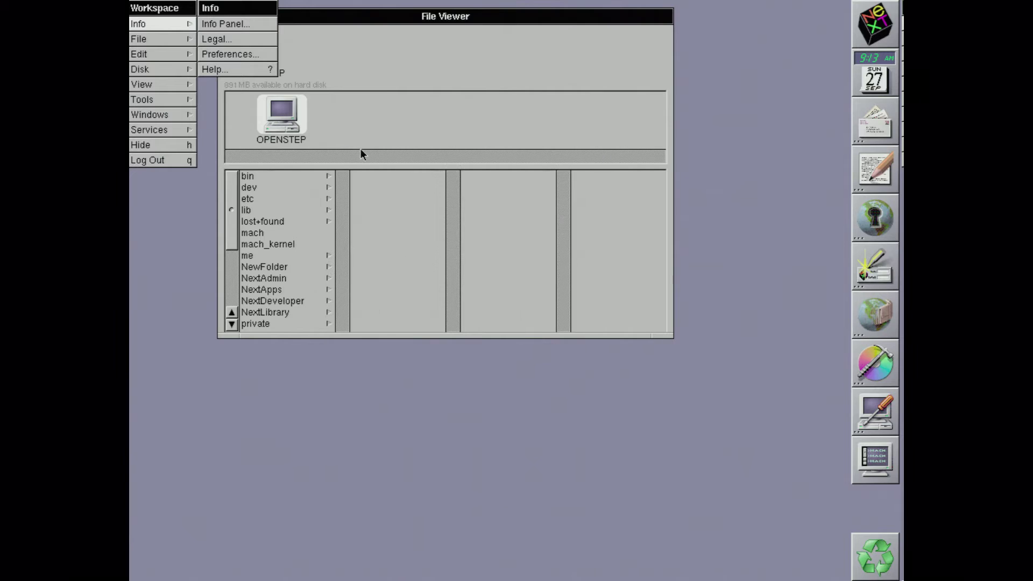
left_click(150, 84)
left_click(150, 97)
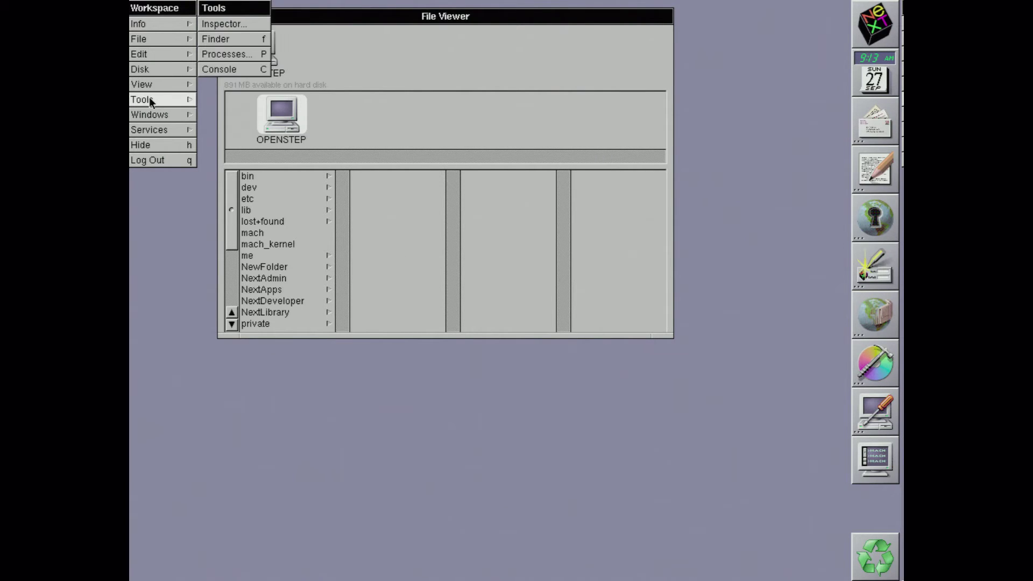
Step: Kill the Terminal process from the Processes panel, confirming the kill
left_click(221, 53)
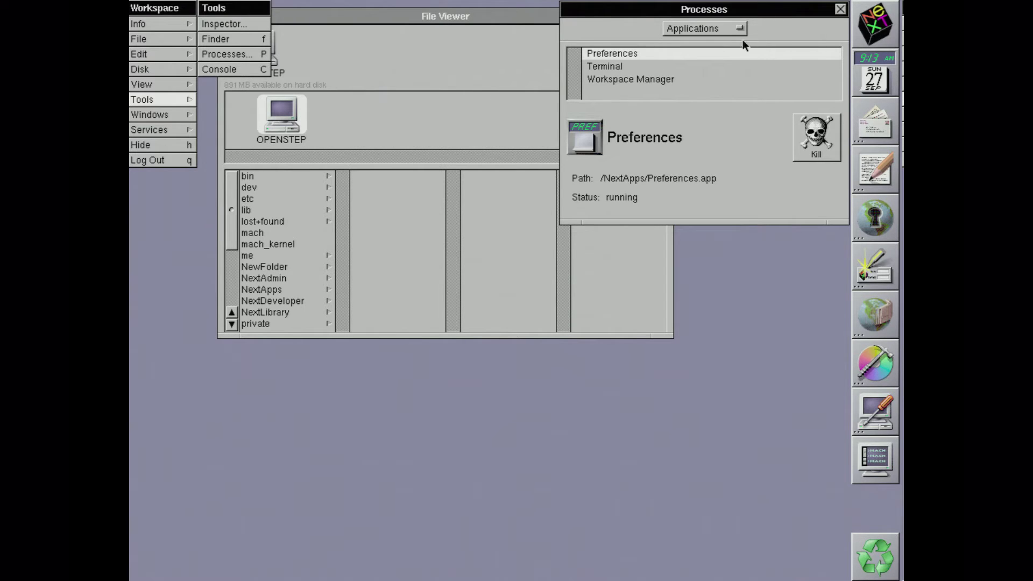
left_click(601, 66)
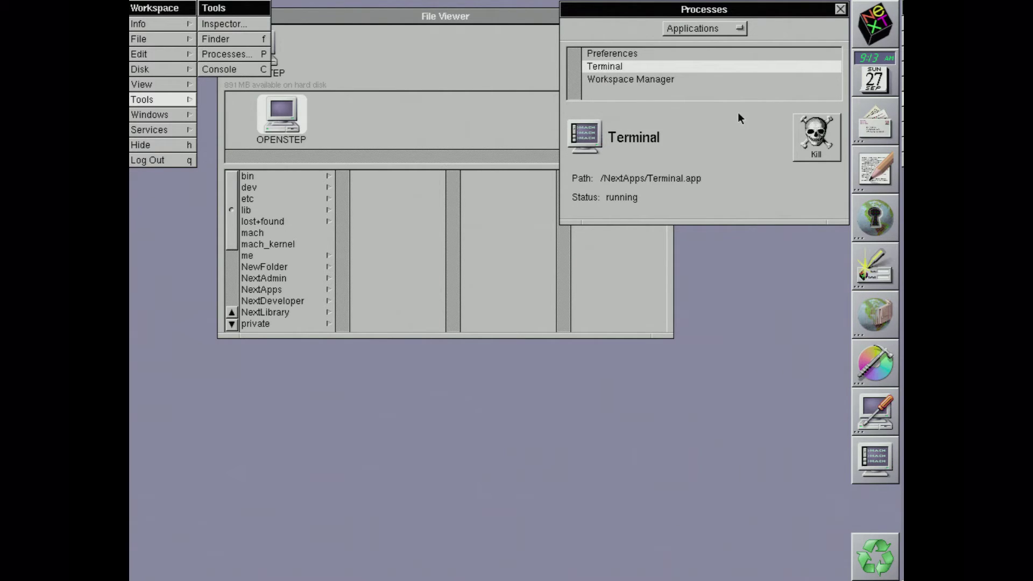
left_click(801, 143)
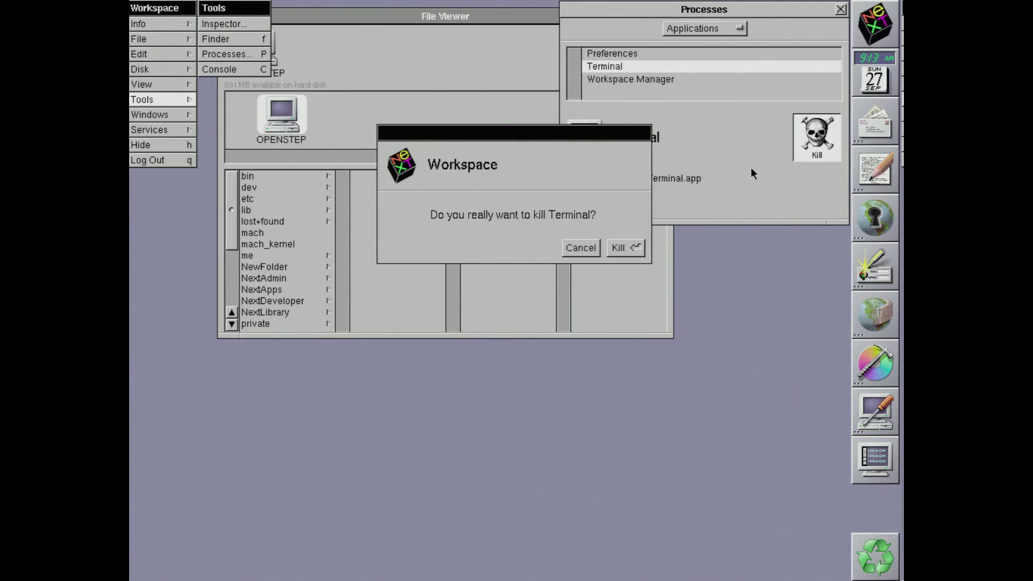
left_click(633, 254)
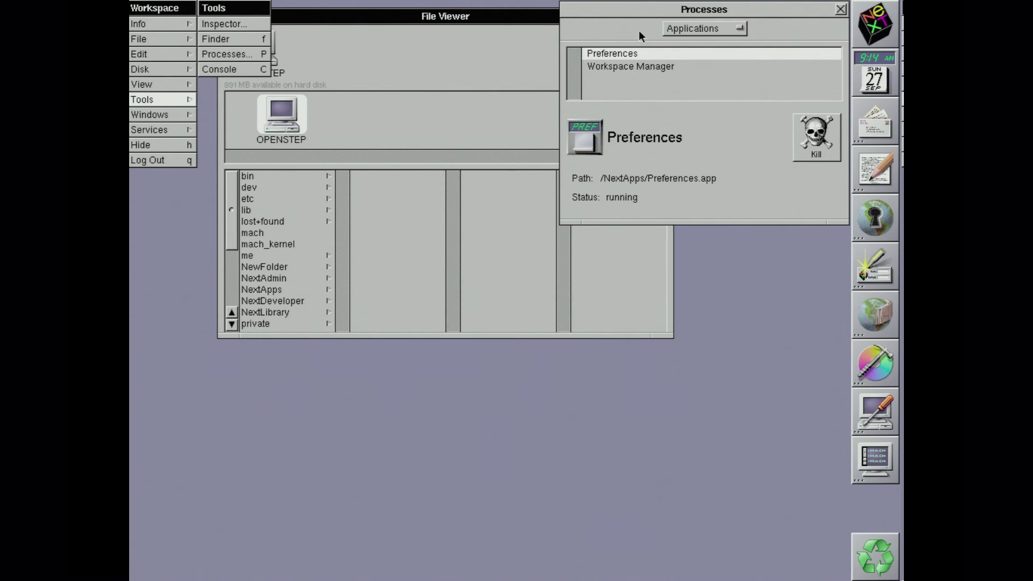
Step: Close the Processes window and launch Preferences
left_click_drag(622, 15, 554, 111)
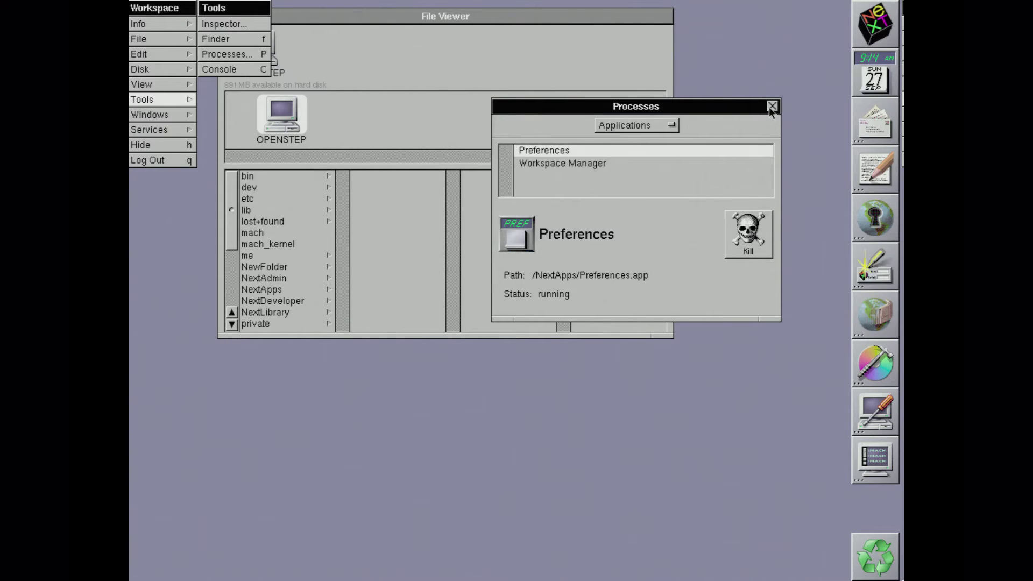
left_click(772, 107)
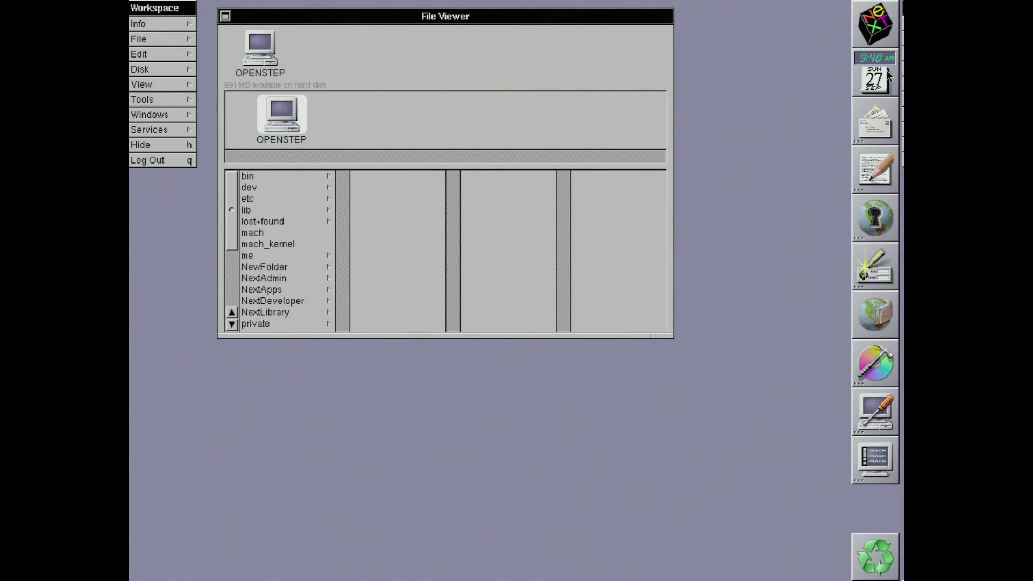
double_click(886, 71)
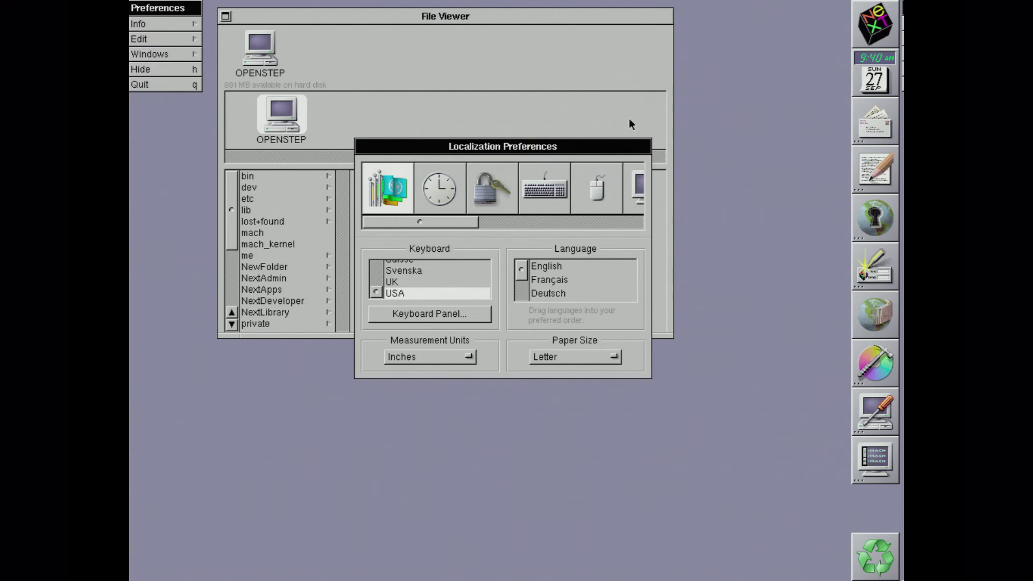
Step: Browse date and time preferences, keeping US/Pacific time zone, then password and keyboard panels
left_click(441, 191)
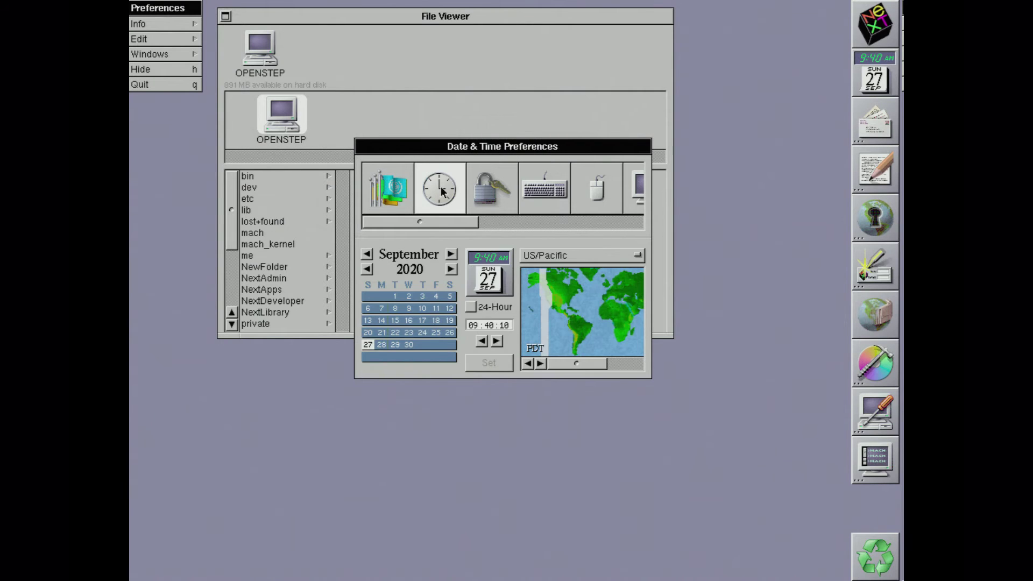
left_click(536, 256)
left_click(497, 179)
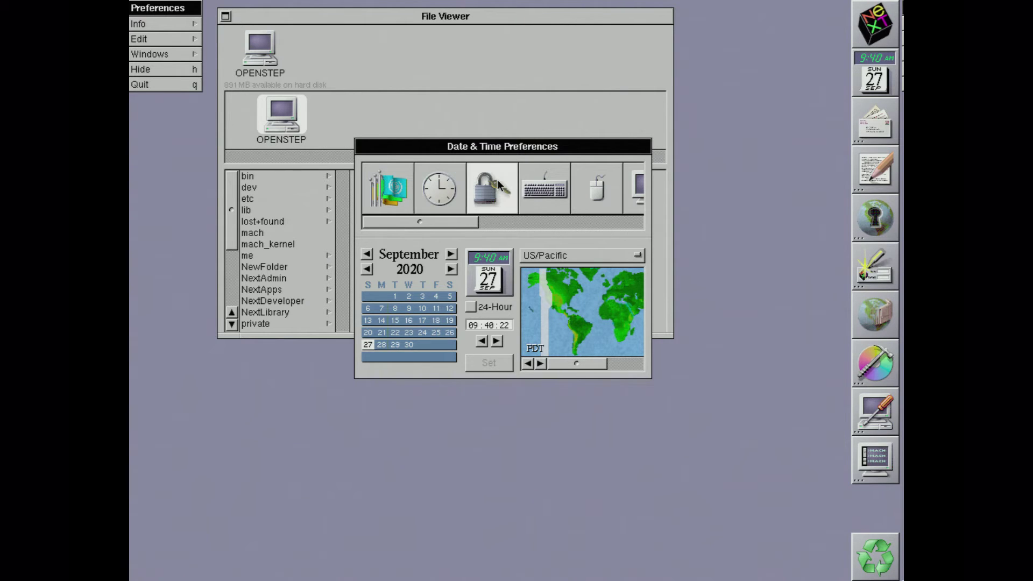
left_click(537, 186)
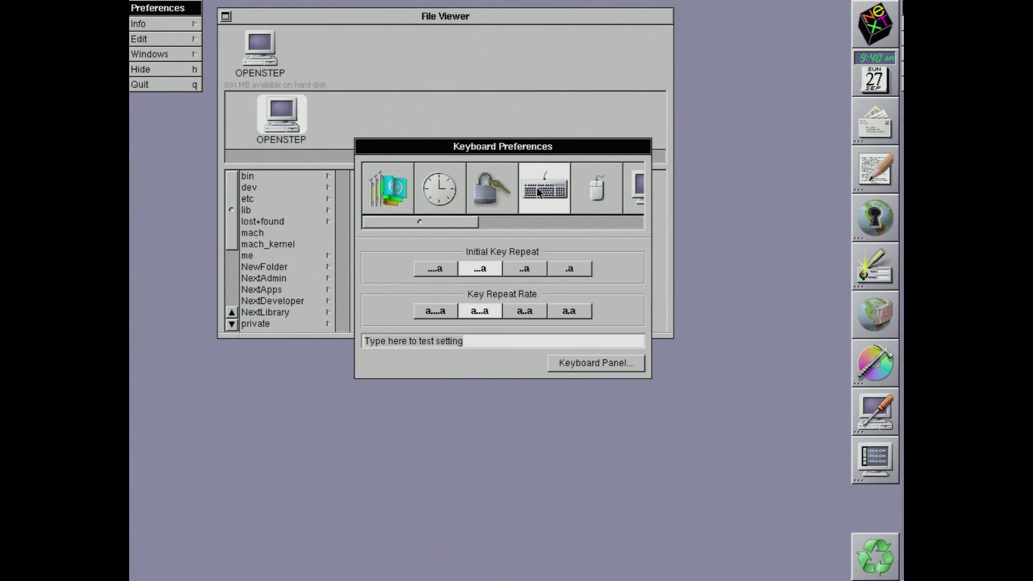
Step: Try mouse settings, leaving double-click delay at the fourth and speed at the second setting
left_click(588, 197)
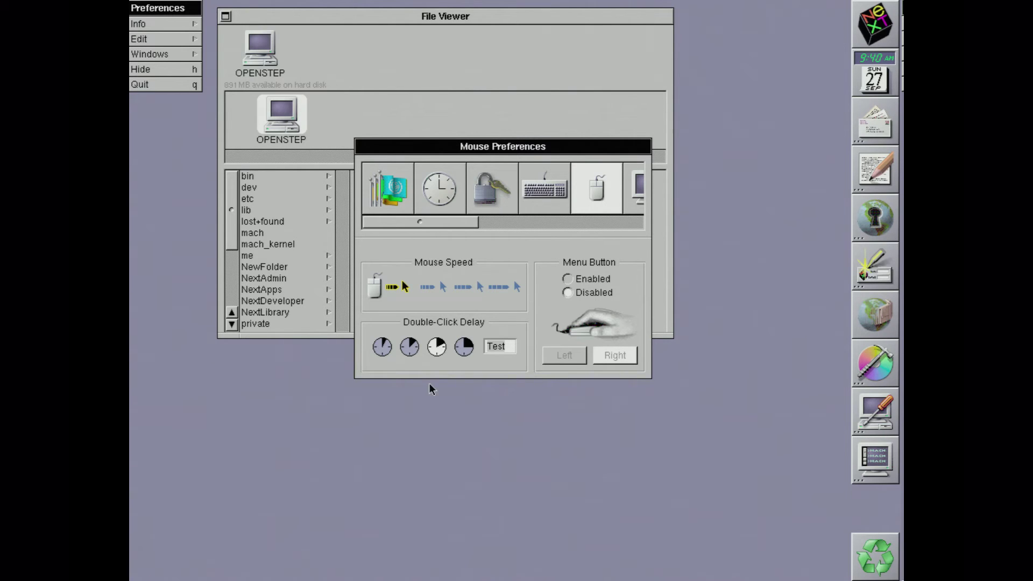
left_click(469, 344)
left_click(438, 293)
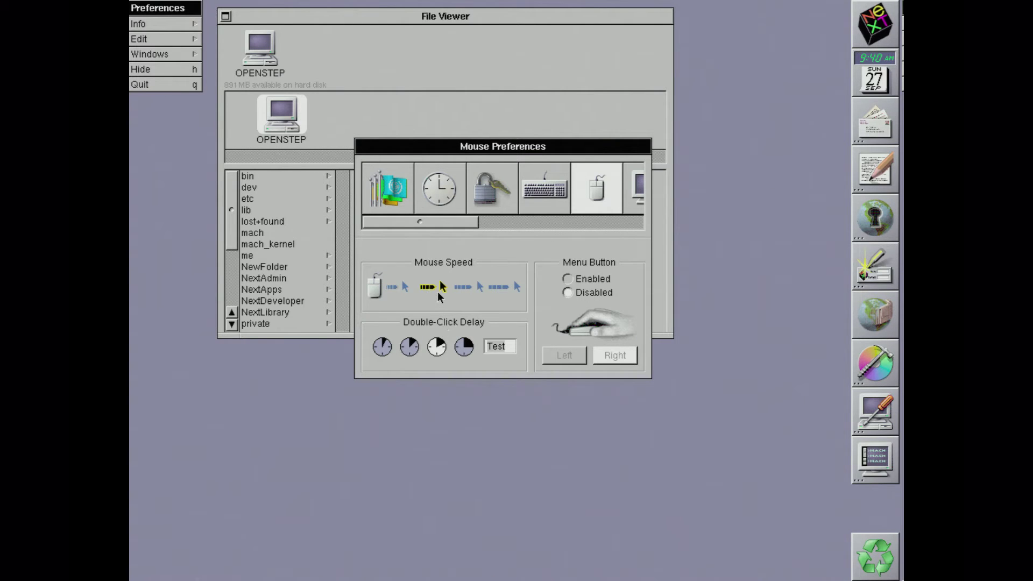
left_click(402, 293)
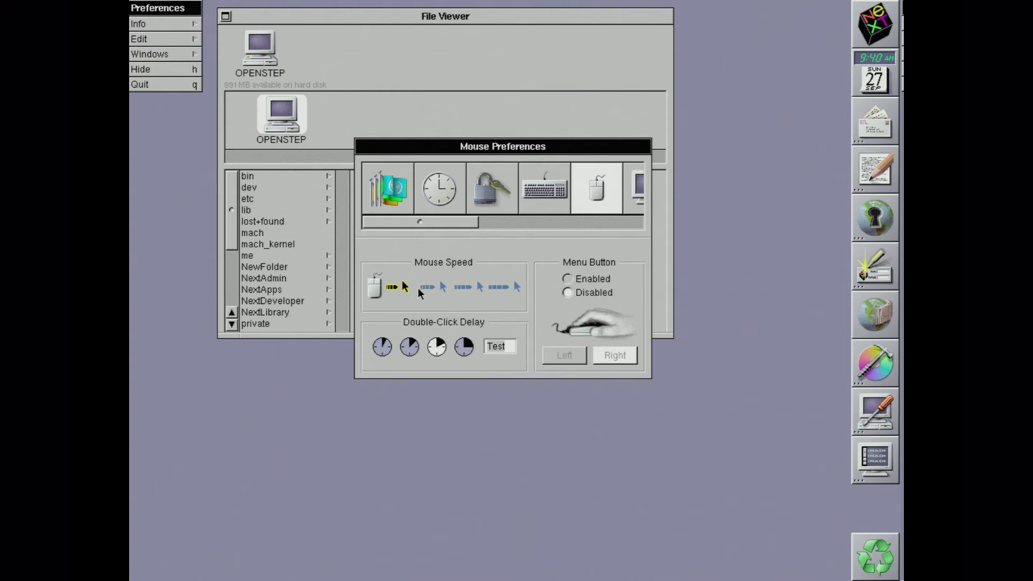
left_click(460, 293)
left_click(428, 293)
Step: Enable the menu button and pop up the Preferences menu with a right-click
left_click(567, 284)
left_click(568, 293)
left_click(567, 279)
right_click(701, 354)
Step: Look through the Display, Sound and Font preference panels
left_click_drag(457, 223, 508, 223)
left_click(512, 203)
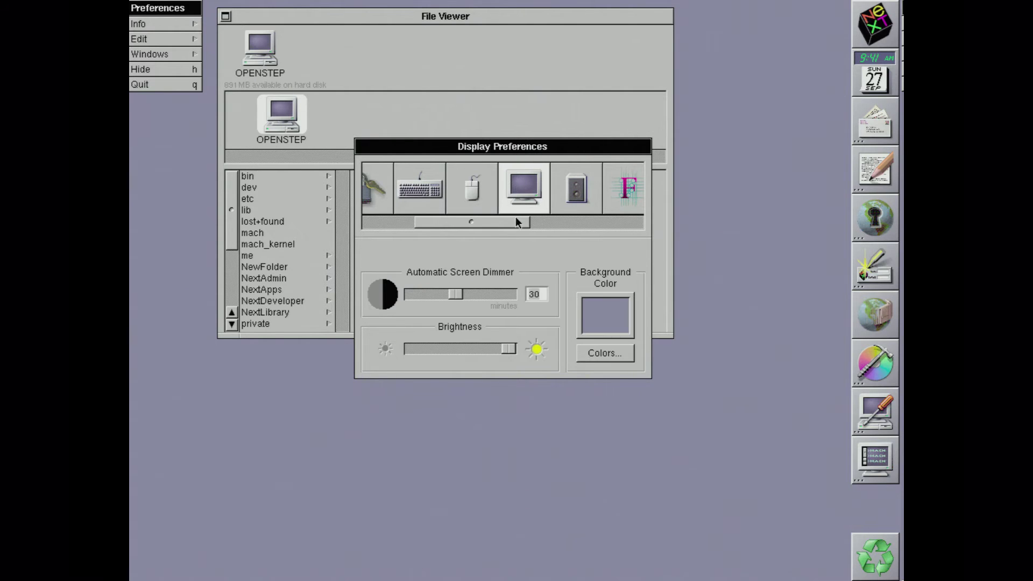
left_click_drag(507, 220, 520, 221)
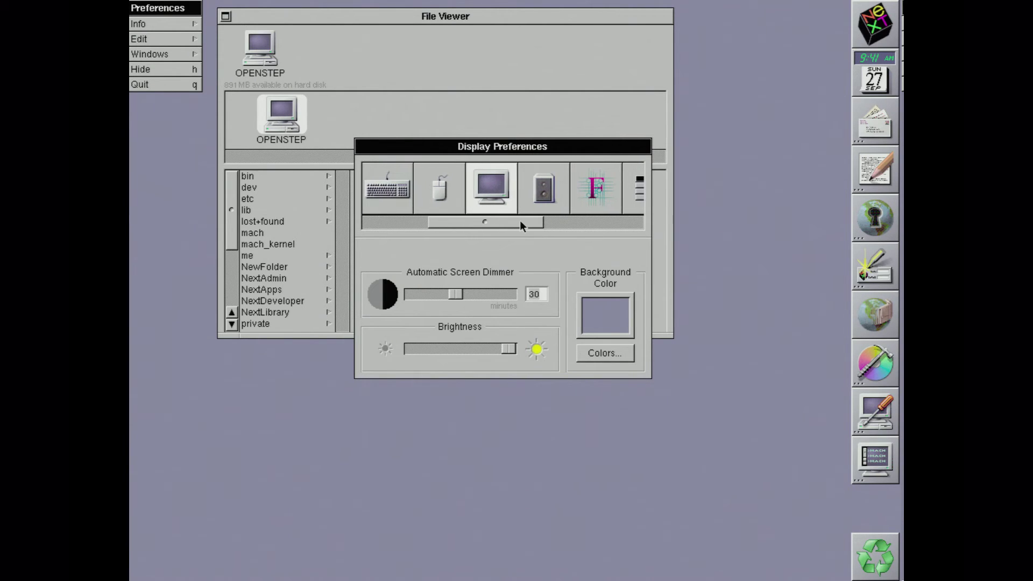
left_click(537, 200)
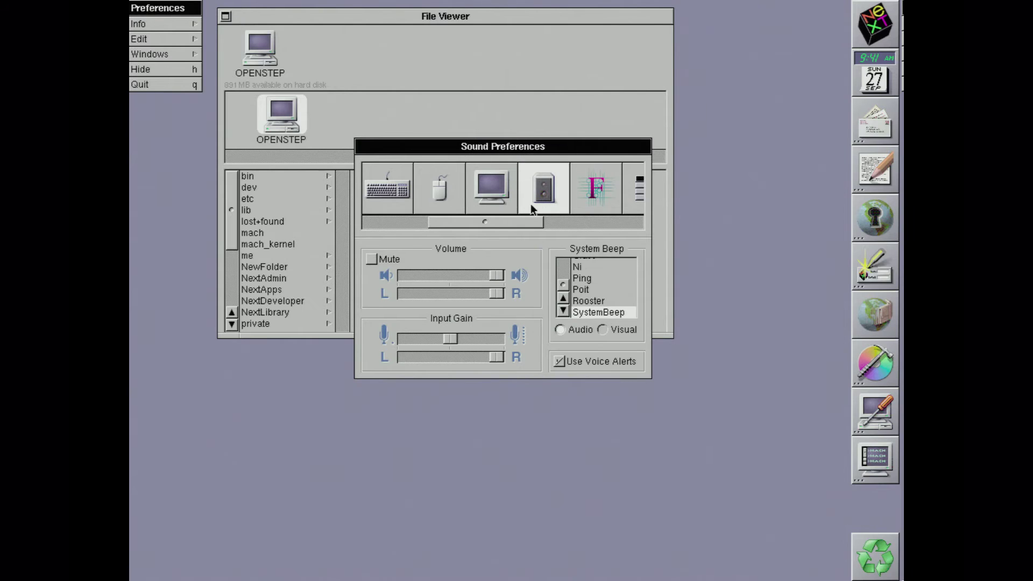
left_click(587, 201)
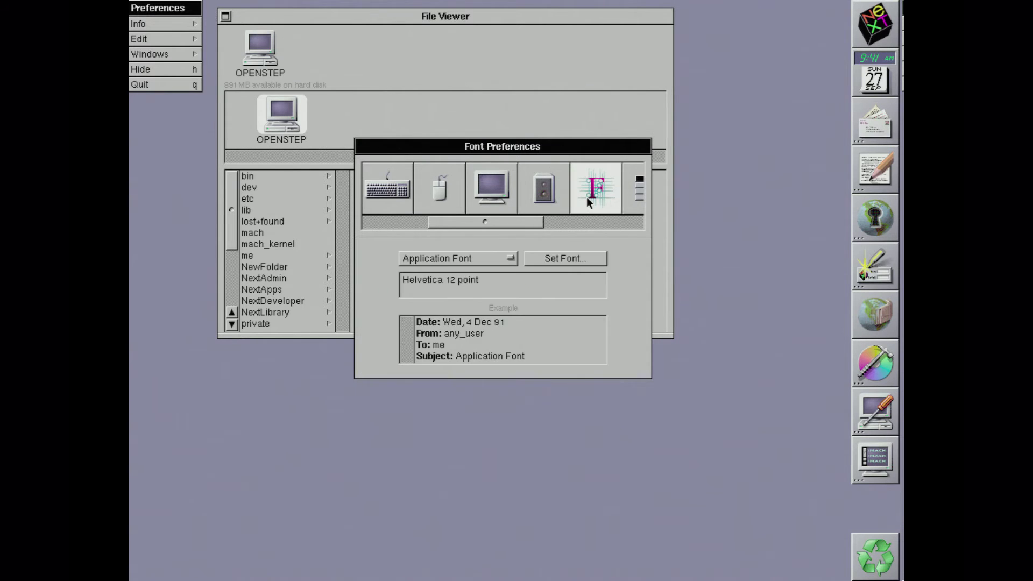
left_click_drag(525, 224, 573, 224)
Step: Look through the Menu, Services, Expert and Login Window panels, including the custom login file chooser
left_click(536, 191)
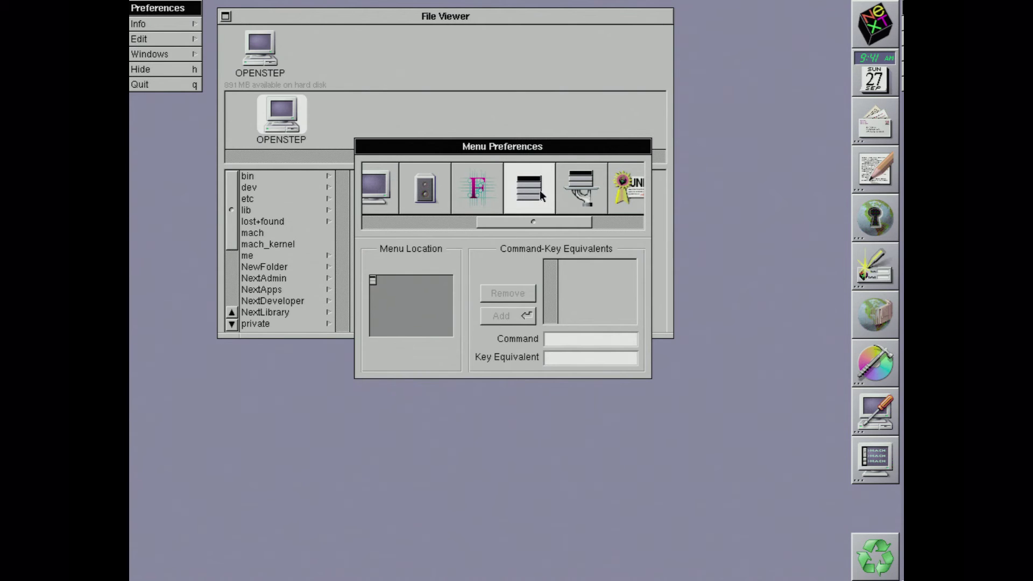
left_click(580, 192)
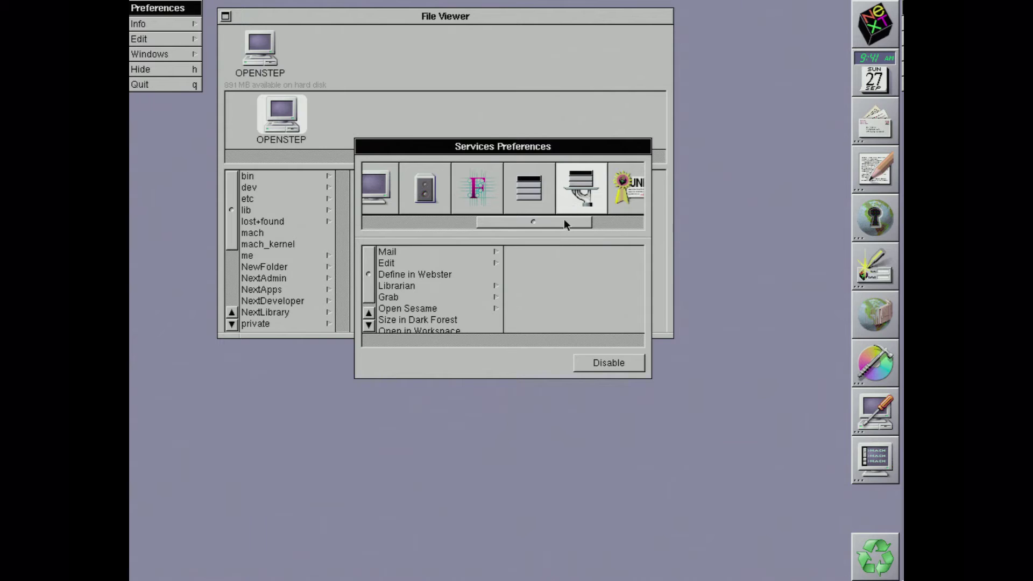
left_click_drag(563, 221, 603, 217)
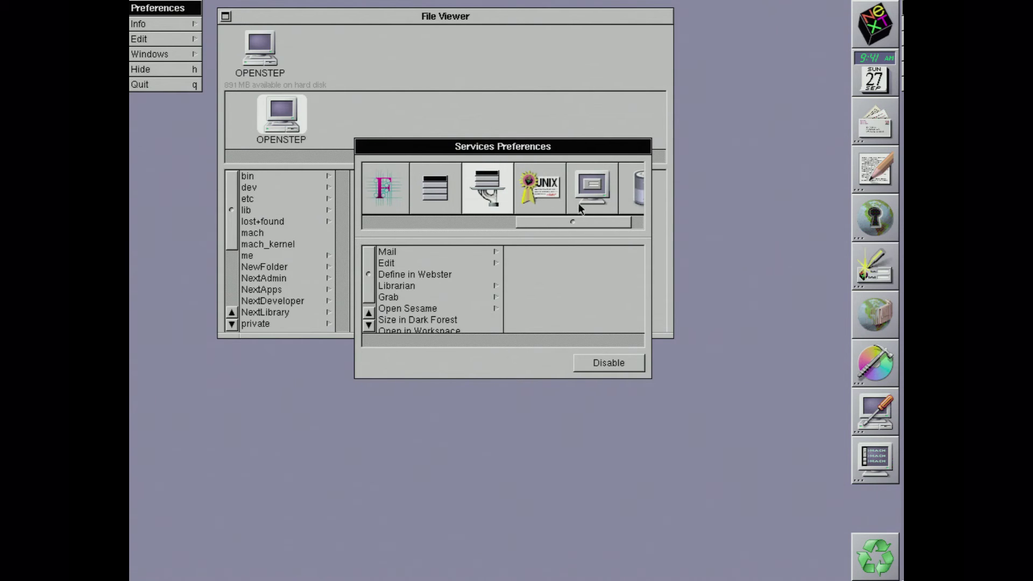
left_click(555, 192)
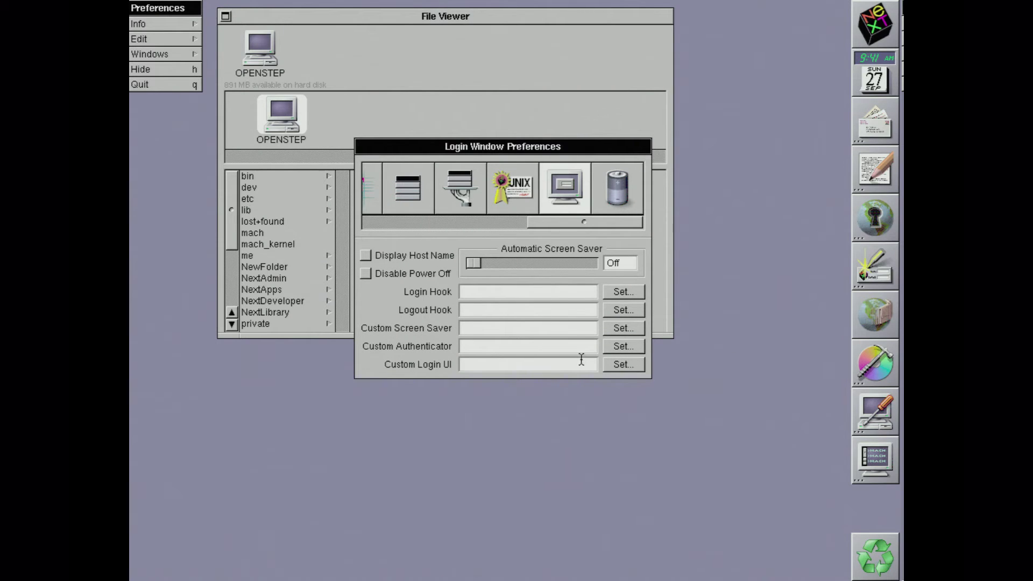
left_click(620, 365)
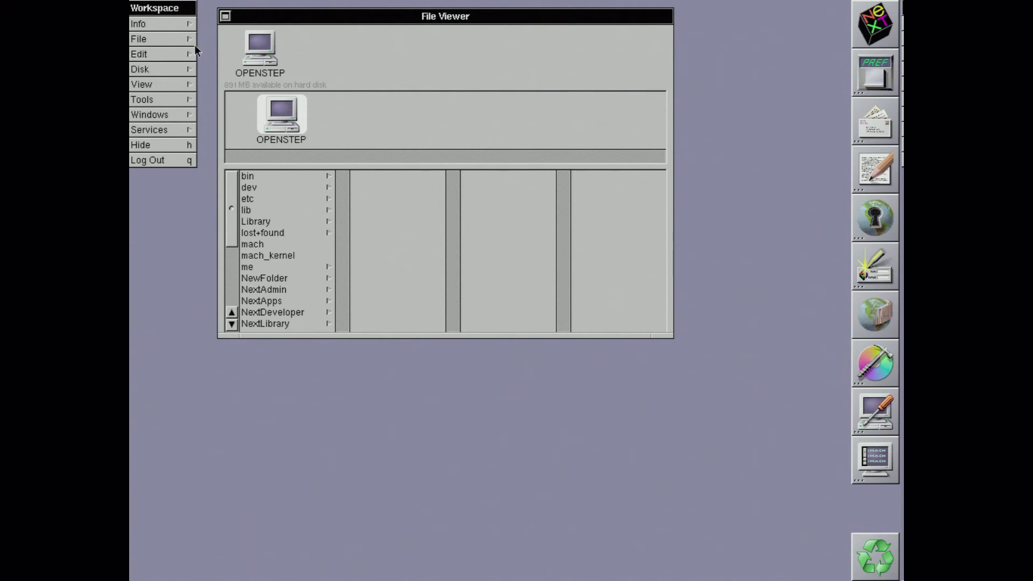
Step: Go to NextDeveloper > Demos and launch Chess.app
left_click(272, 311)
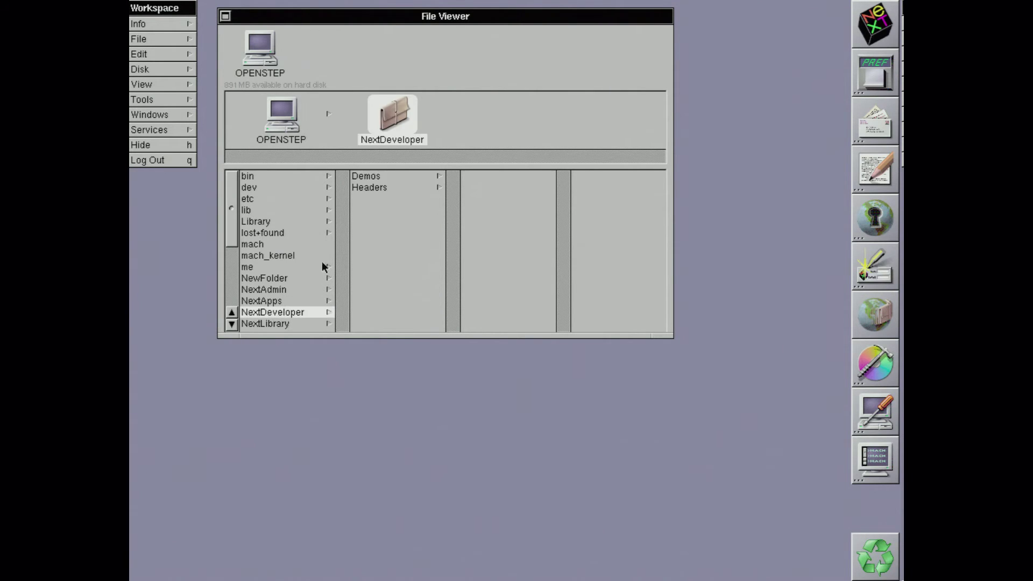
left_click(369, 176)
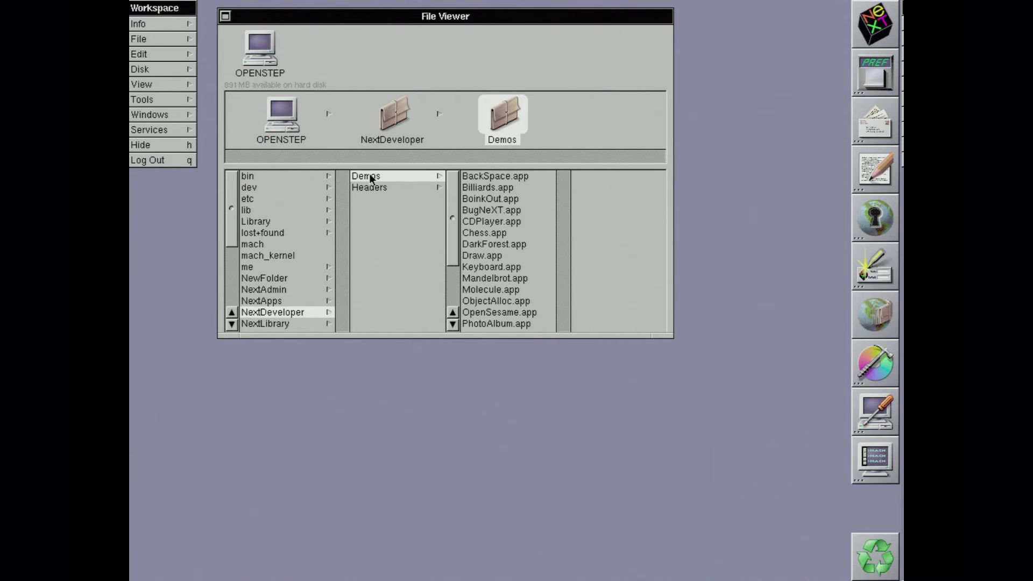
double_click(472, 233)
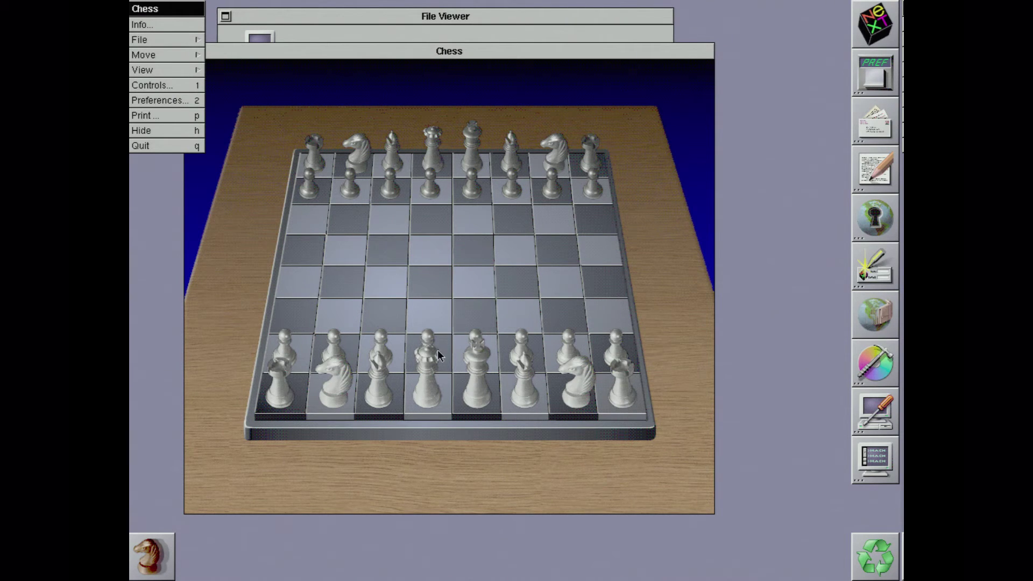
Step: Play white's opening moves: d2-d4, e2-e3, knight b1-c3, then another pawn push
left_click(437, 328)
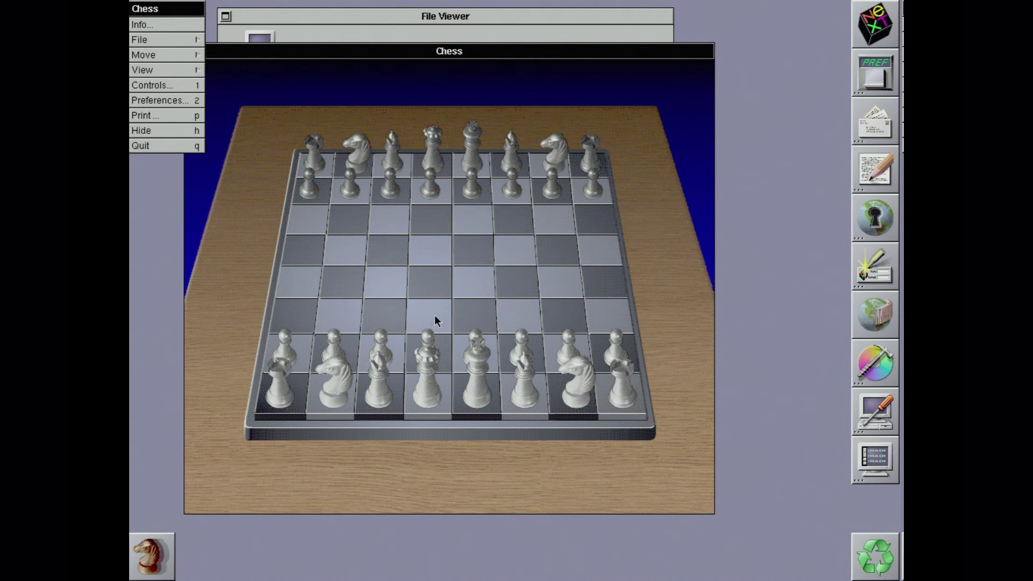
left_click_drag(430, 333, 431, 263)
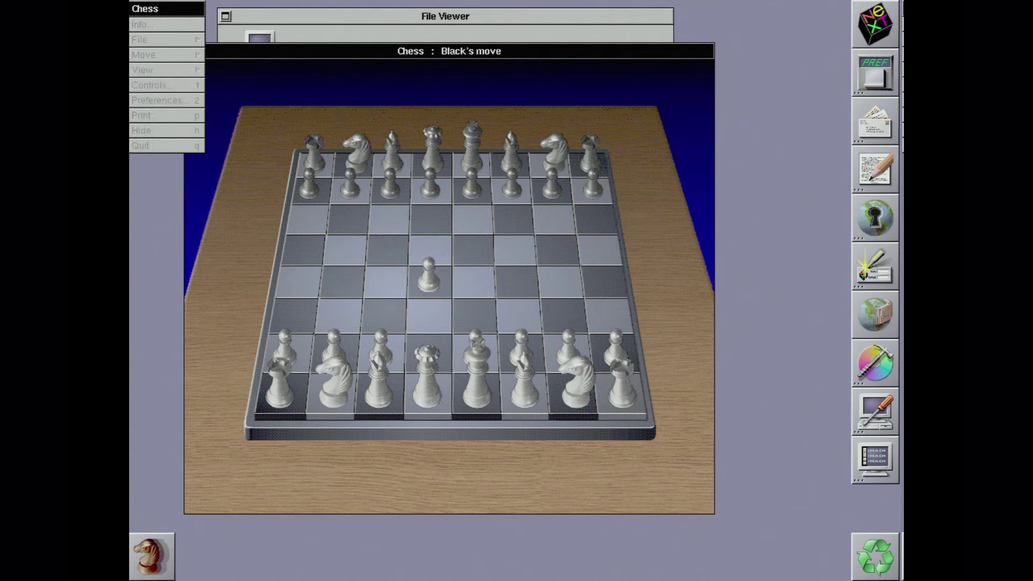
left_click_drag(473, 331, 475, 308)
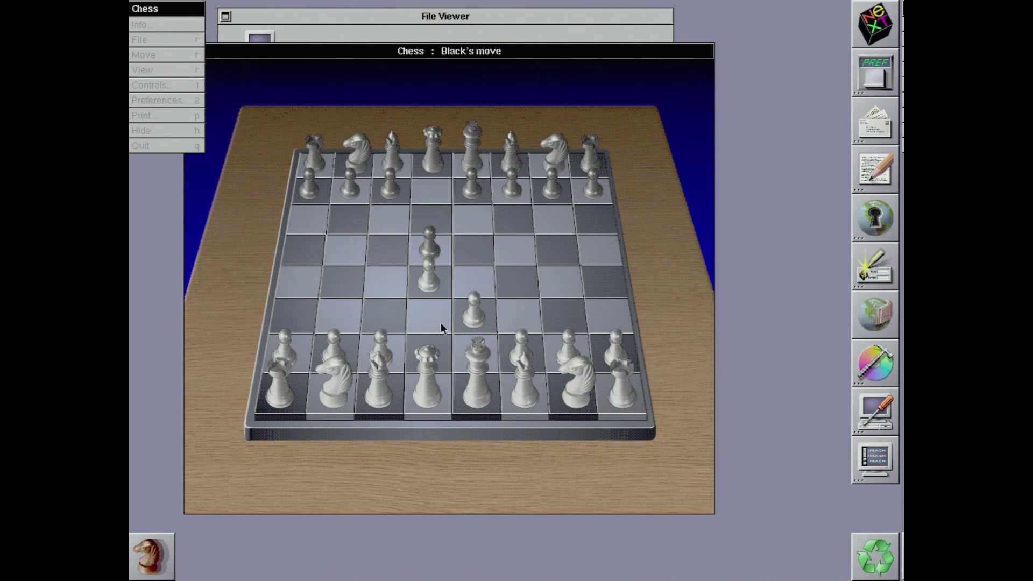
left_click_drag(343, 370, 385, 295)
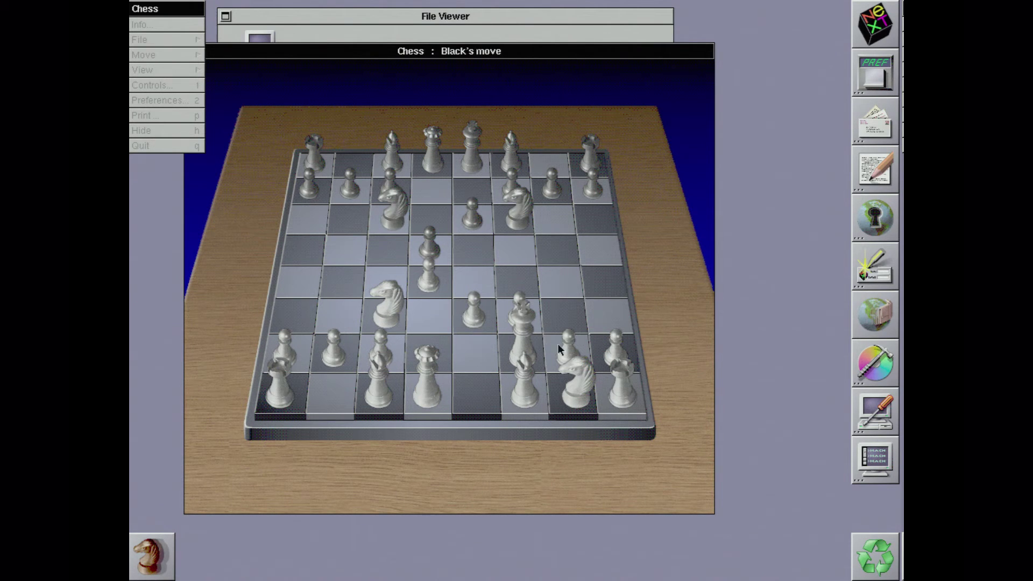
left_click_drag(560, 328, 557, 277)
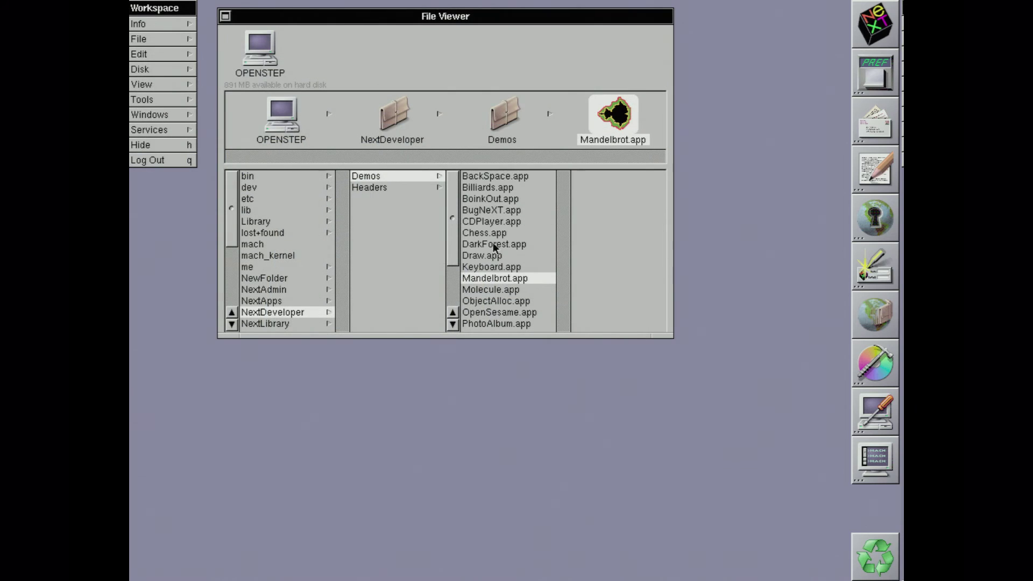
Step: Launch Billiards.app, then view and close its Info Panel
left_click(486, 187)
double_click(486, 188)
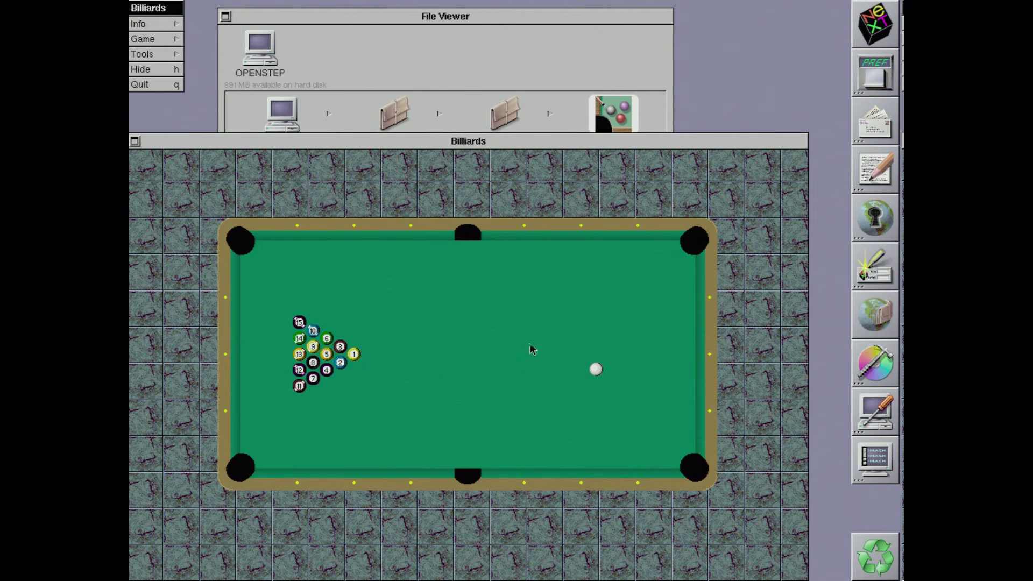
left_click(600, 368)
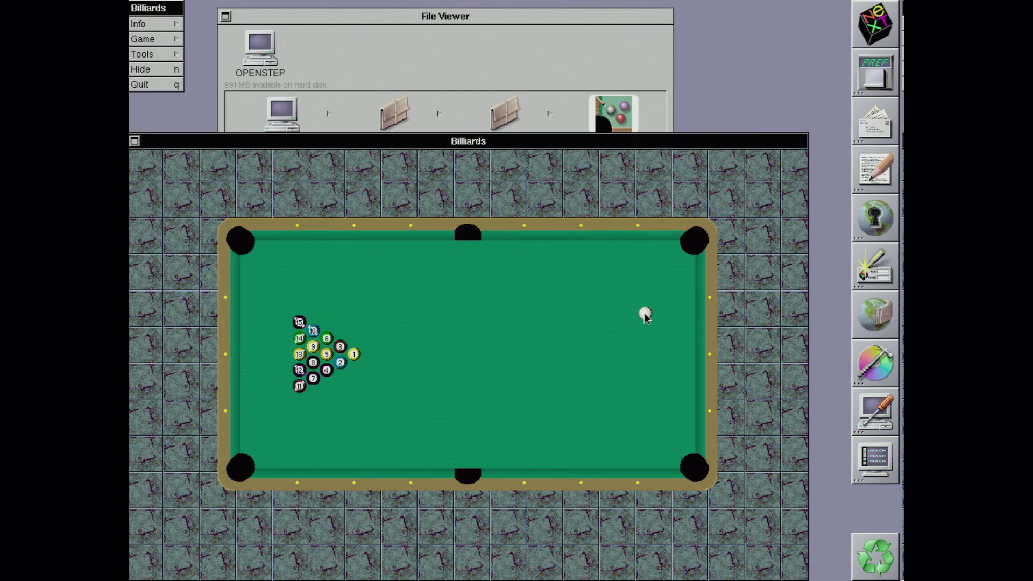
right_click(645, 315)
right_click(644, 314)
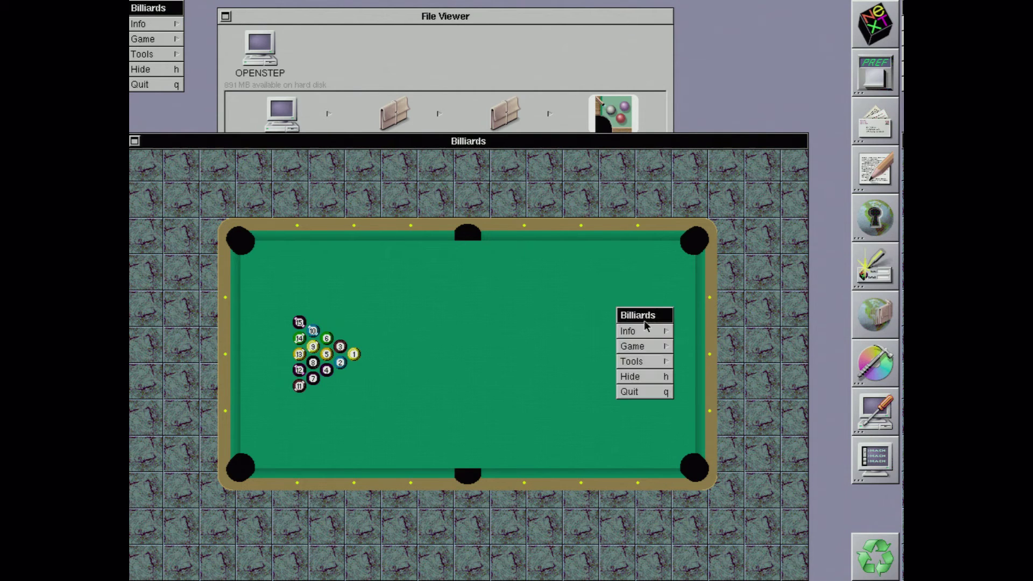
left_click(647, 333)
left_click_drag(646, 333, 682, 331)
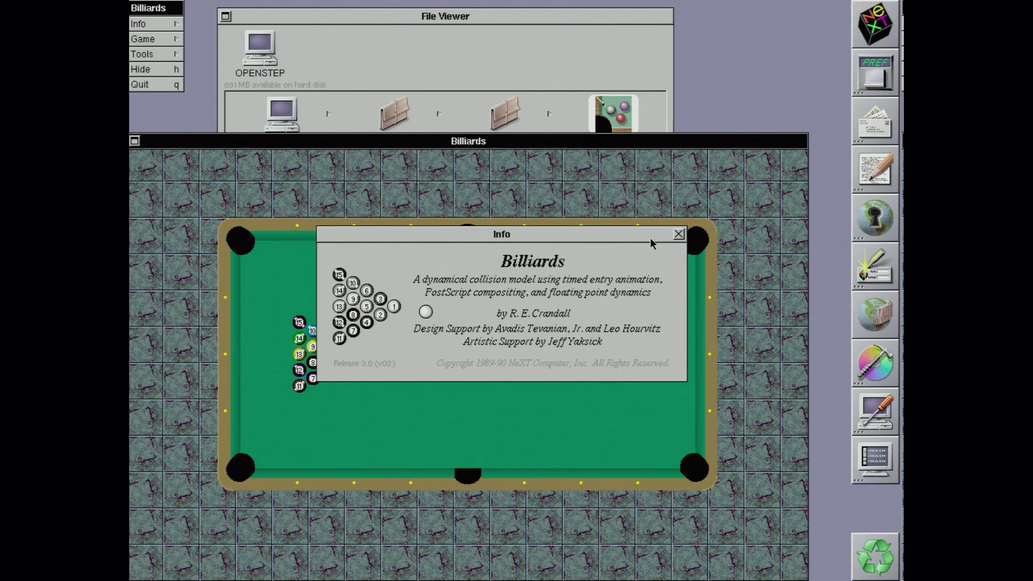
left_click(678, 234)
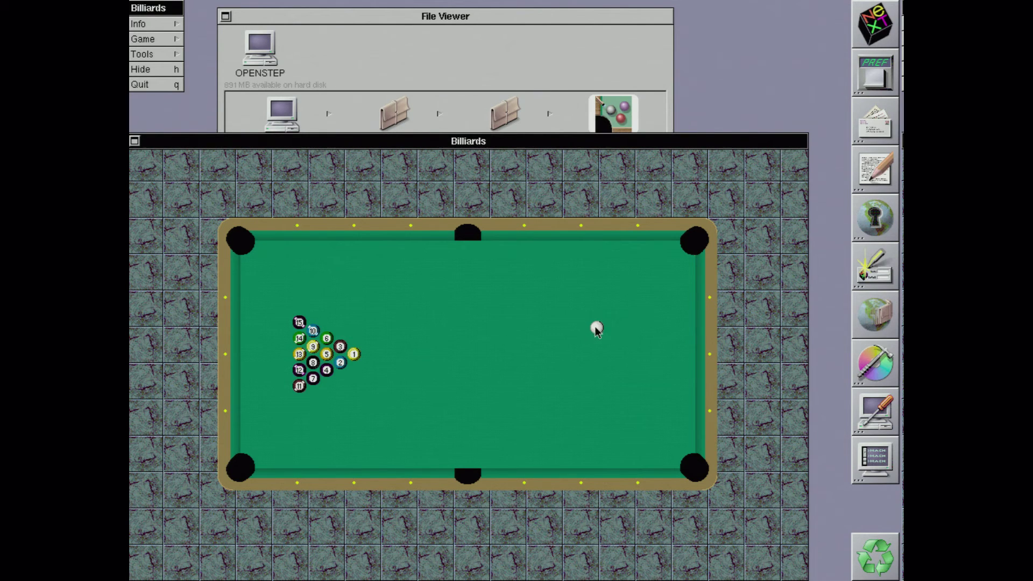
Step: Place the cue ball near the rack and switch the game to Eight Ball
left_click_drag(604, 341, 407, 348)
left_click_drag(405, 347, 488, 350)
left_click(147, 40)
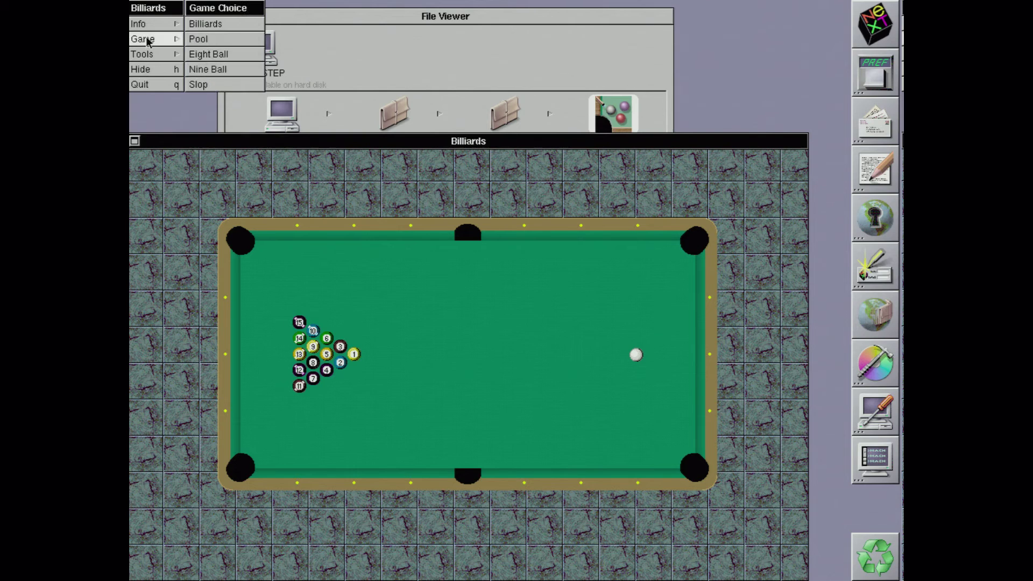
left_click(206, 54)
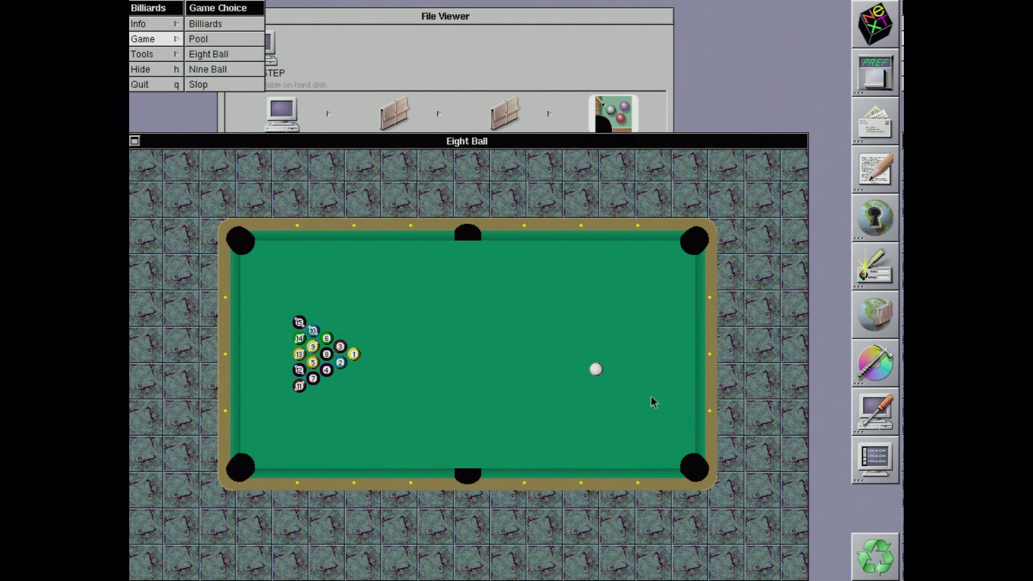
left_click_drag(589, 367, 592, 366)
Step: Render the Mandelbrot fractal at the current region, then the Valley of Fear and Black Hole presets
right_click(592, 367)
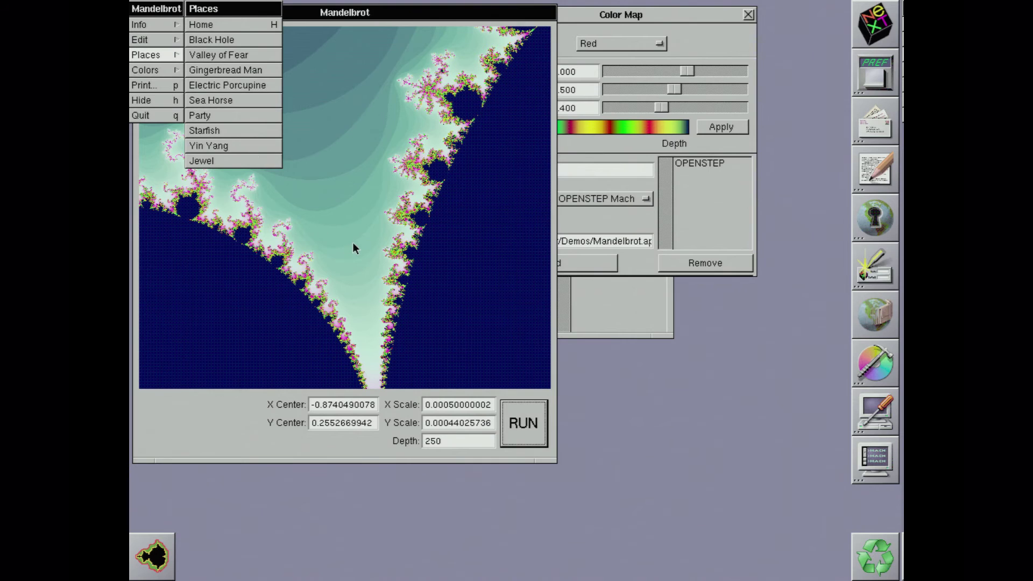
left_click(516, 433)
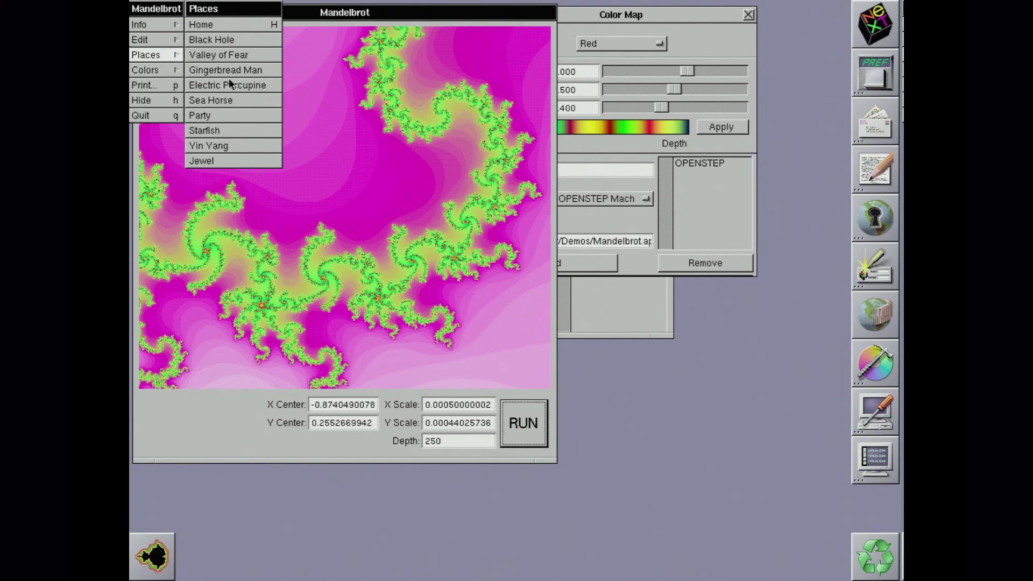
left_click(224, 56)
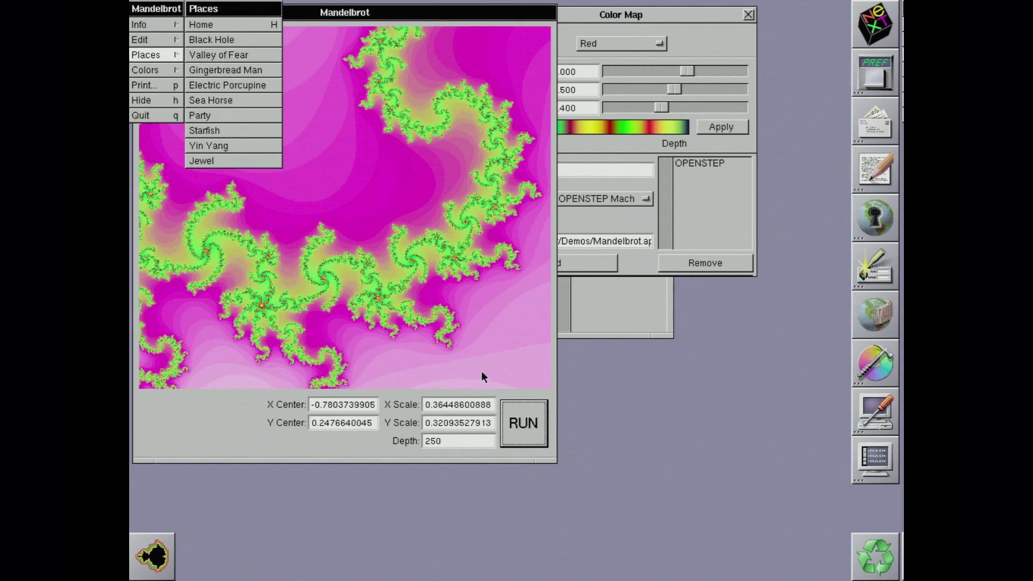
left_click(509, 404)
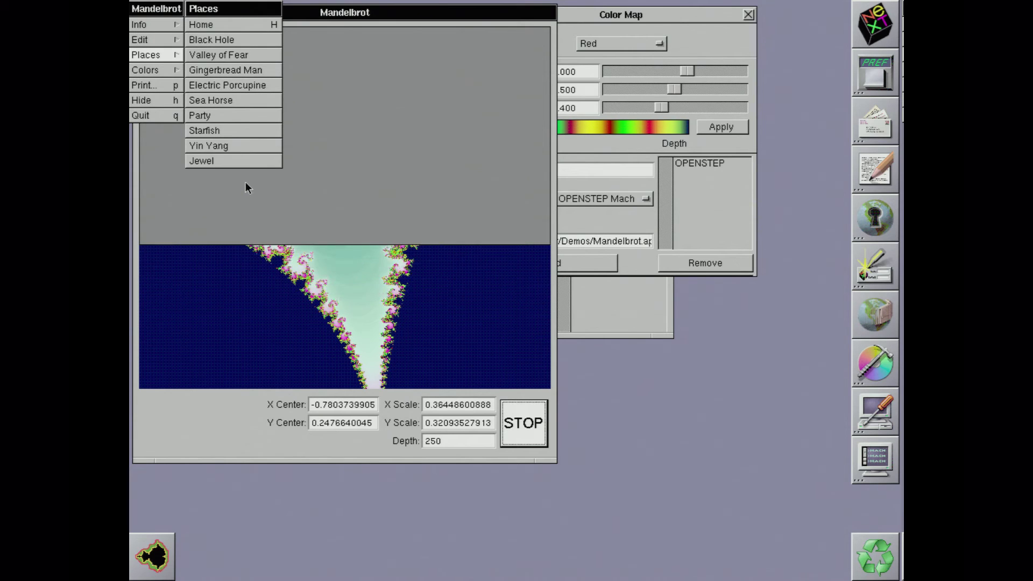
left_click(198, 42)
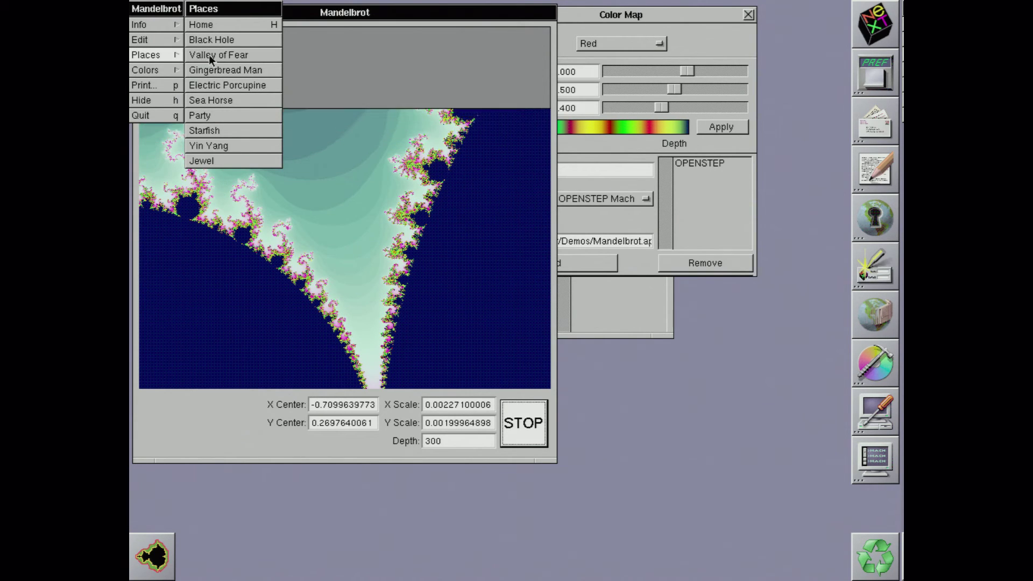
left_click(509, 422)
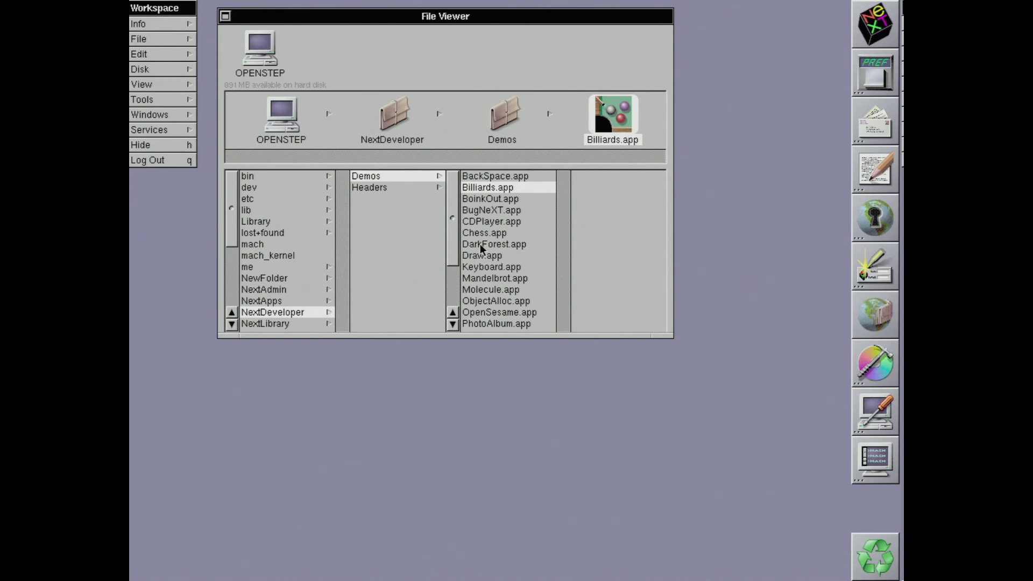
Step: Launch DarkForest.app from the Demos folder to show the root folder's sizes
double_click(480, 244)
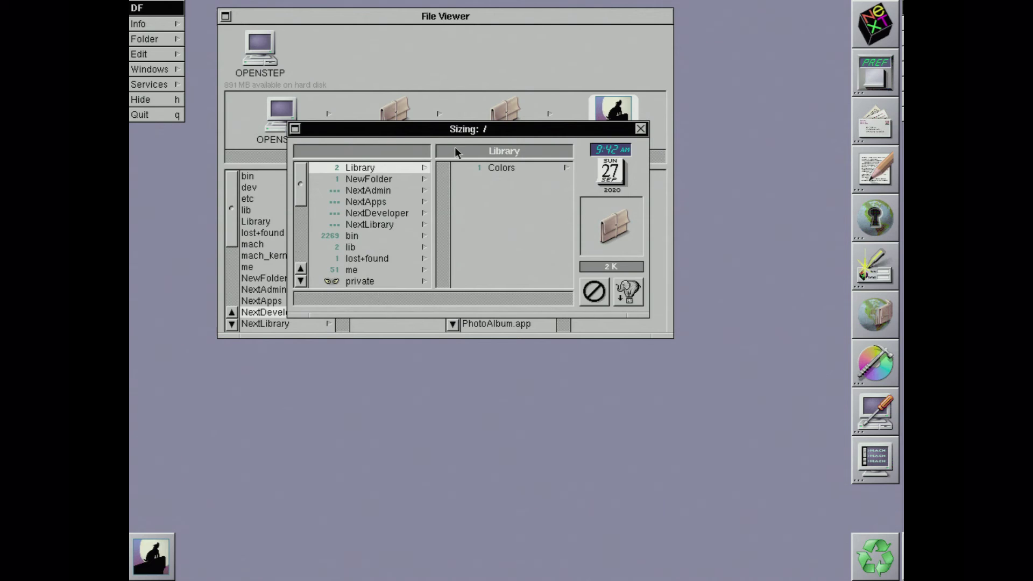
Step: Select NewFolder in the root Sizing list and request its compression
left_click_drag(458, 131, 506, 193)
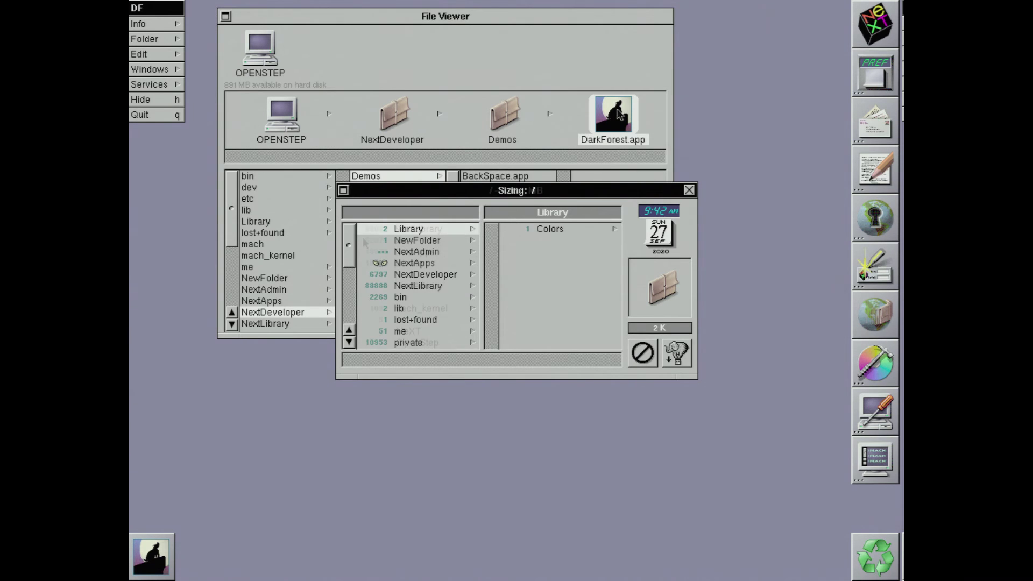
left_click_drag(361, 246, 364, 299)
left_click(408, 236)
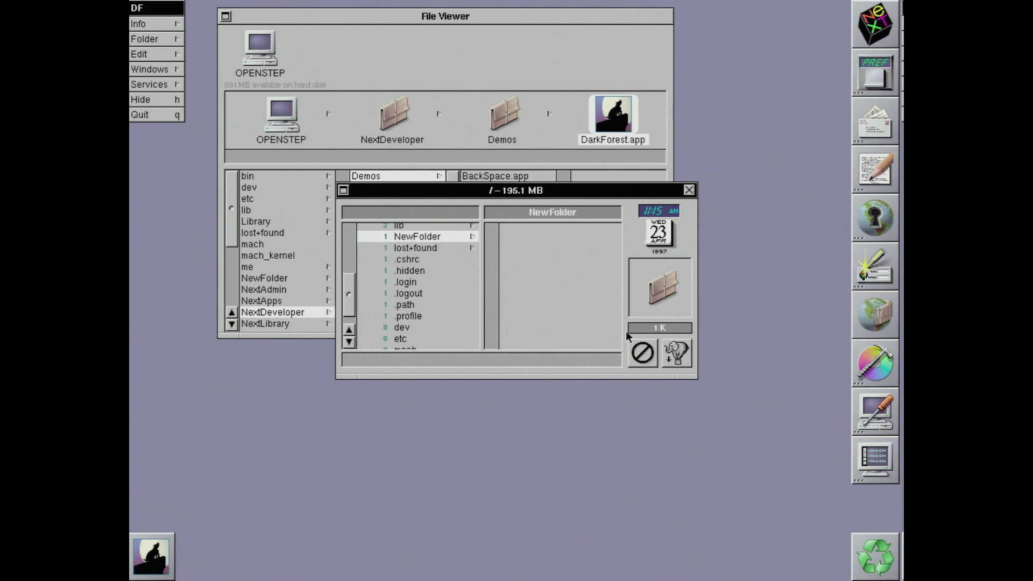
left_click(676, 355)
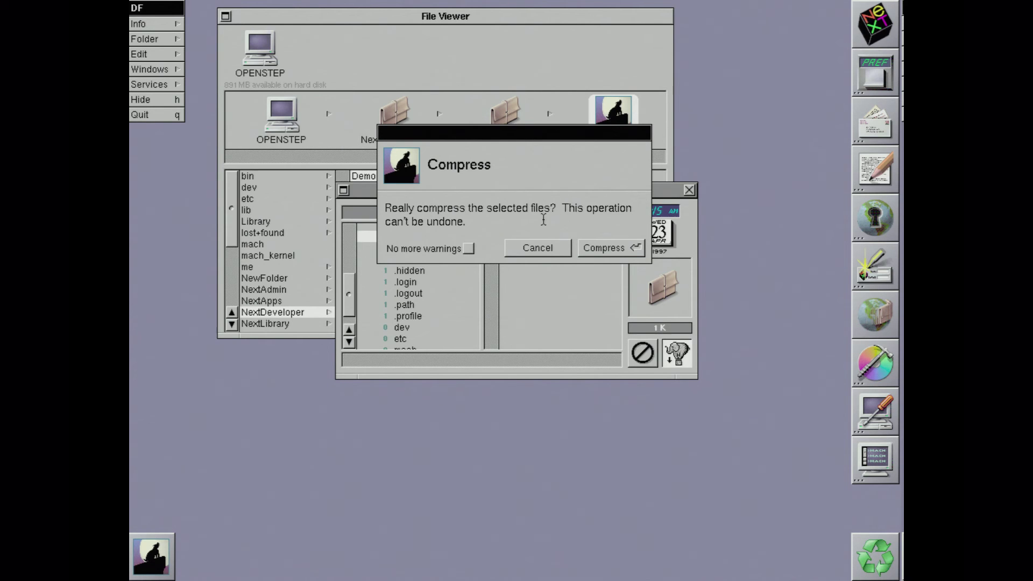
Step: Confirm compressing NewFolder, inspect the compressed folder, quit DarkForest, and launch Molecule
left_click(592, 245)
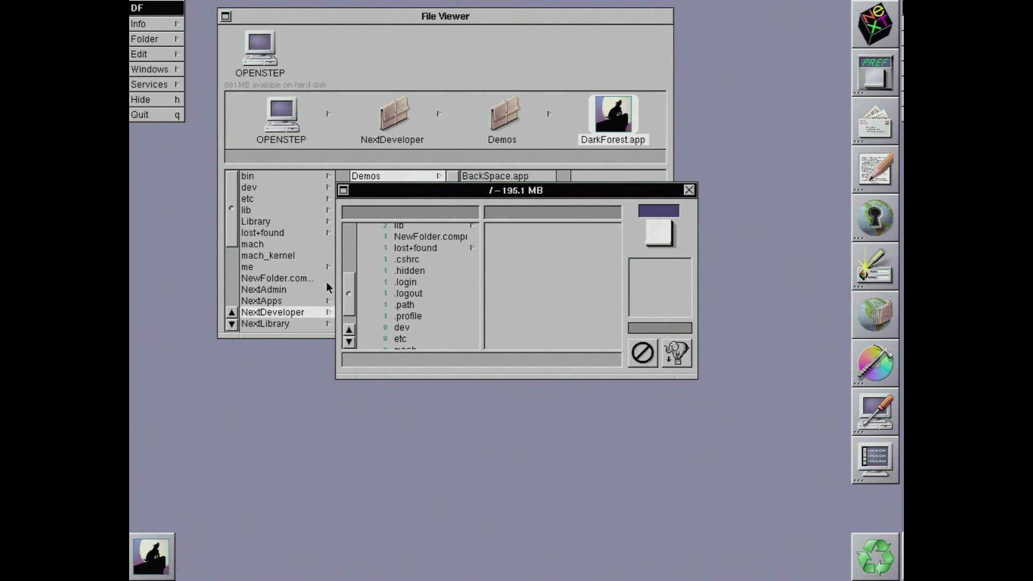
left_click(450, 237)
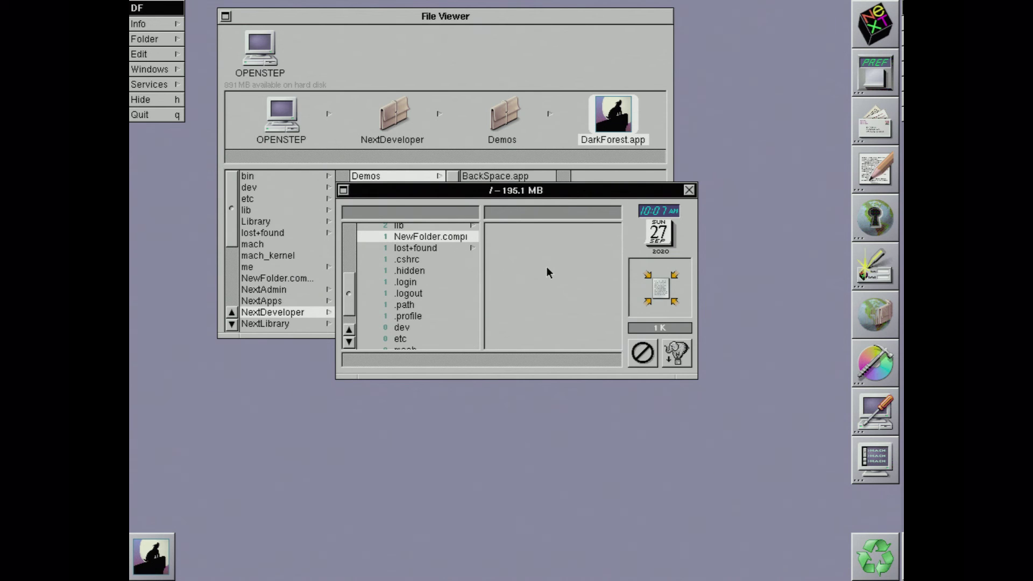
key("alt+q")
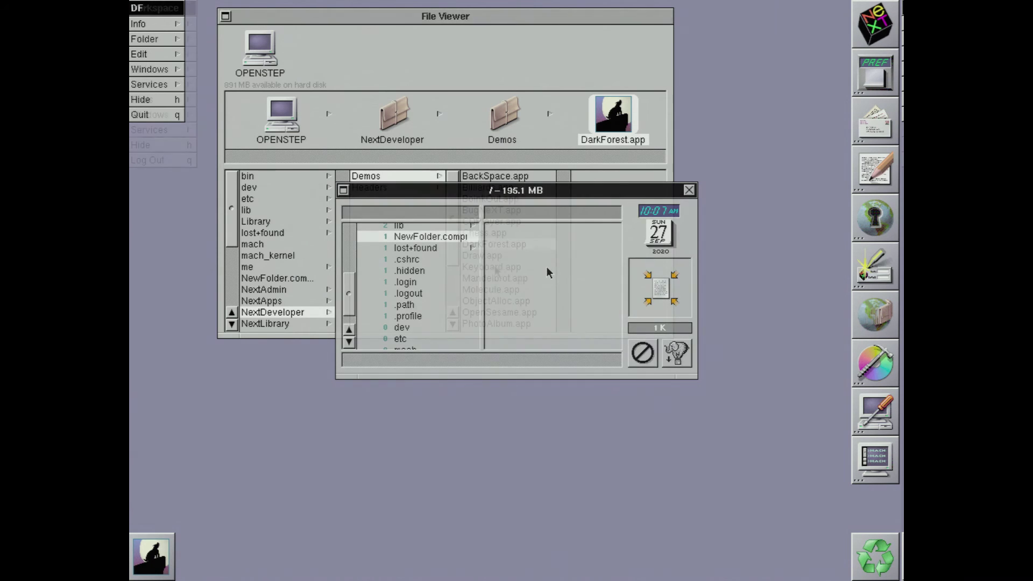
double_click(499, 290)
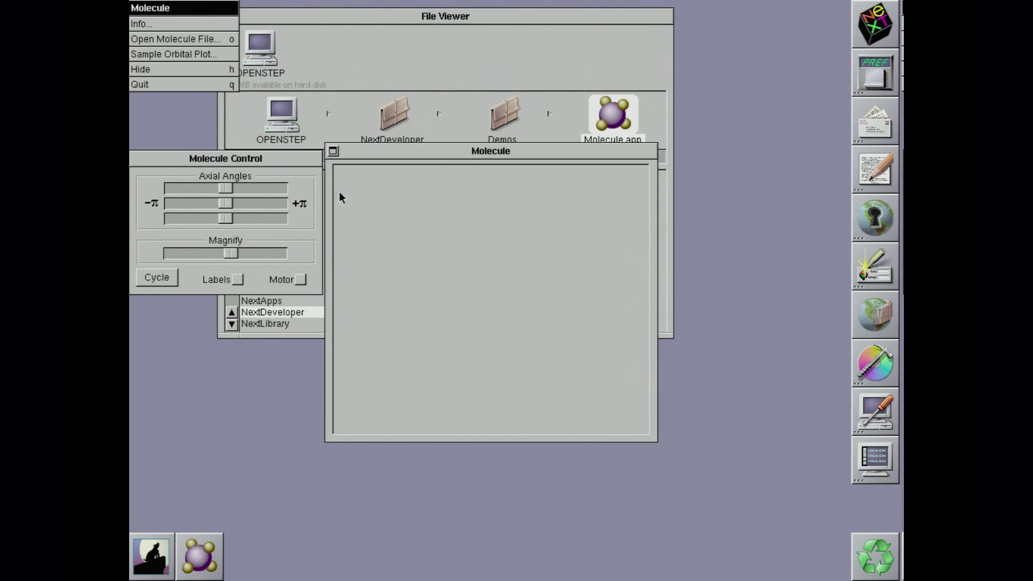
Step: Bring up the molecule file list and choose the ethanol.mol sample
left_click(175, 40)
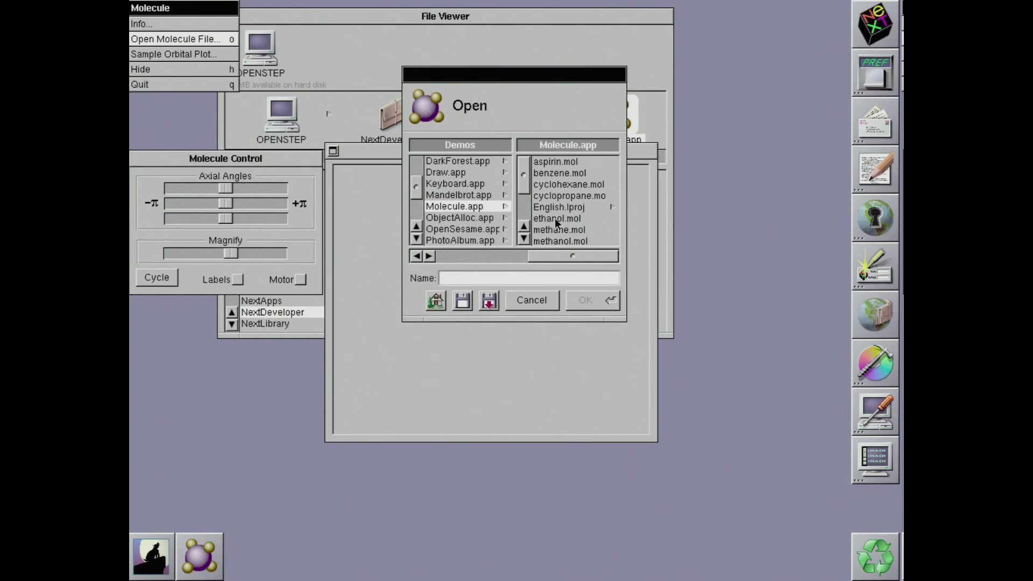
left_click(554, 218)
Step: Load ethanol.mol with atom labels shown, the Motor rotating it, and the next display style
left_click(599, 303)
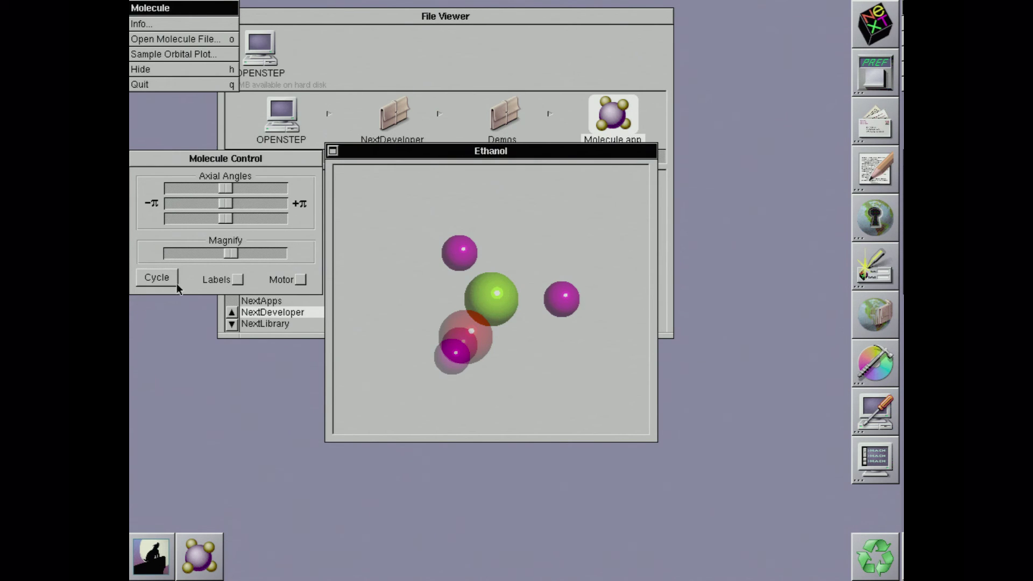
left_click(238, 279)
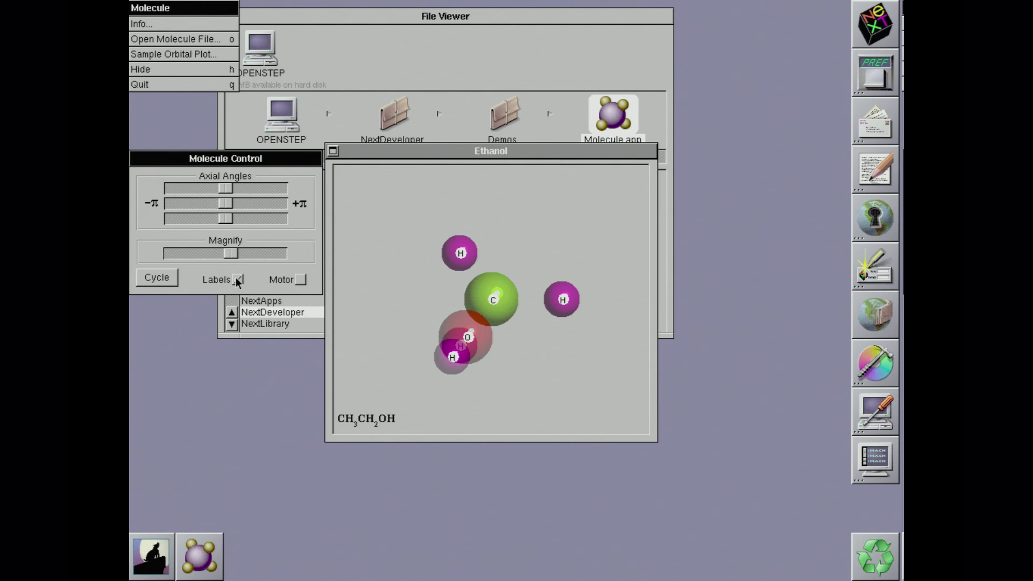
left_click(297, 280)
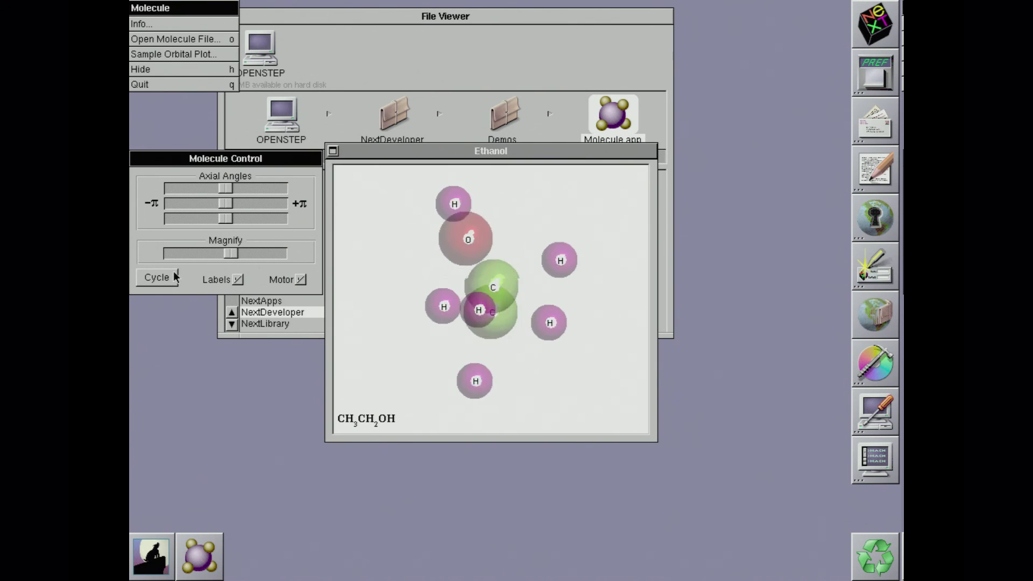
left_click(174, 274)
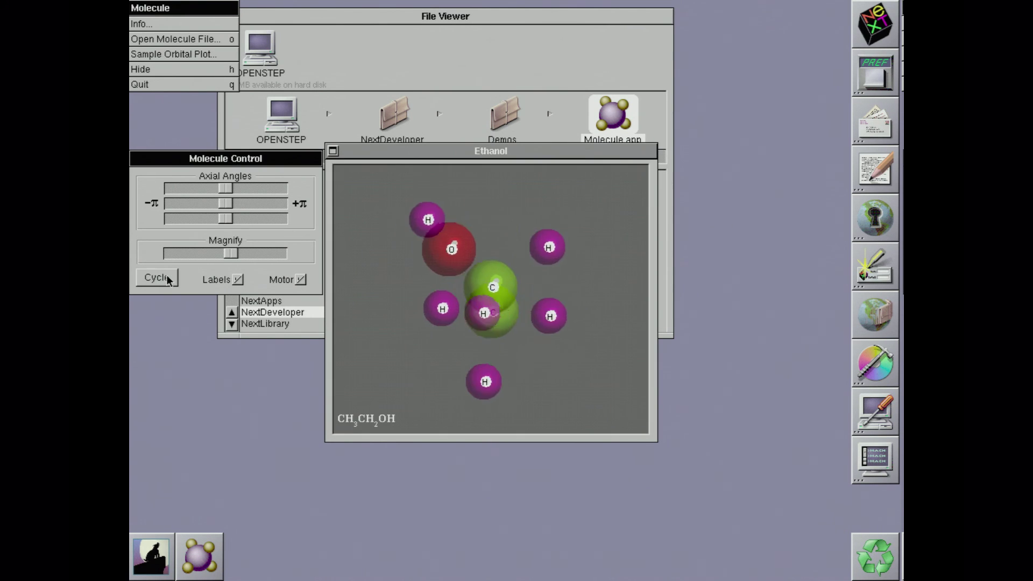
Step: Adjust the Magnify slider so the ethanol model is slightly enlarged
left_click_drag(228, 253, 285, 257)
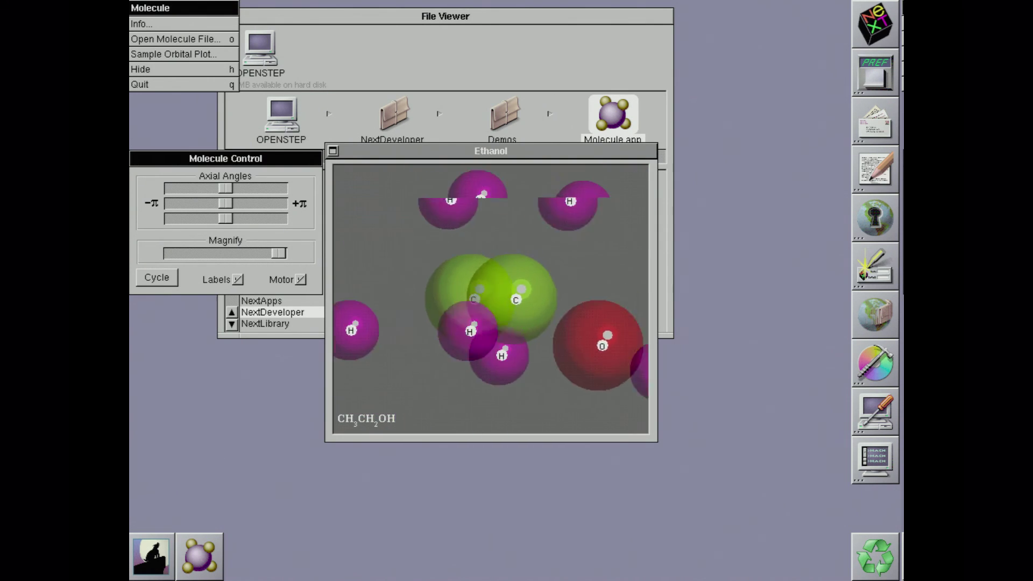
left_click_drag(277, 256, 256, 258)
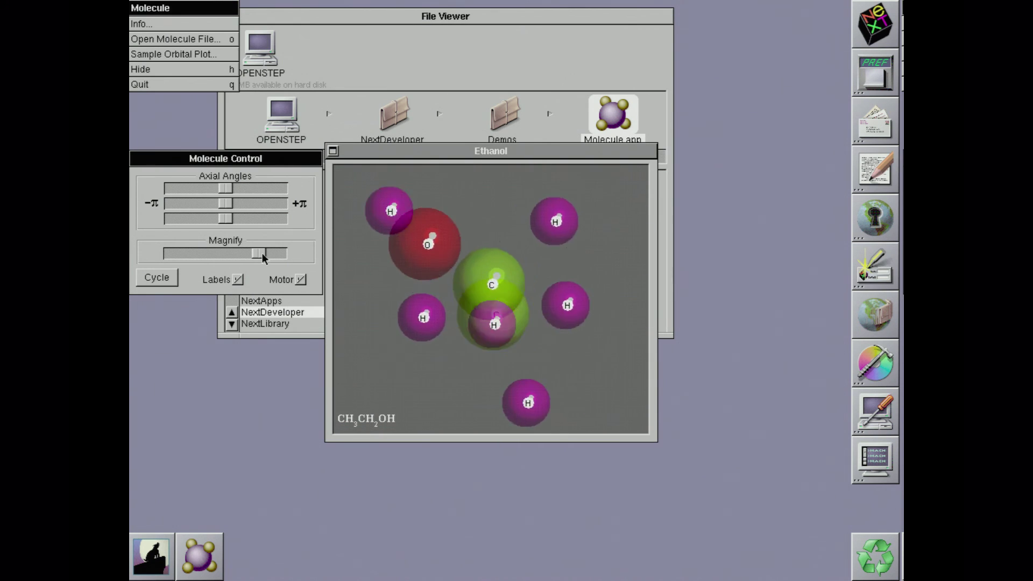
left_click_drag(263, 252, 247, 253)
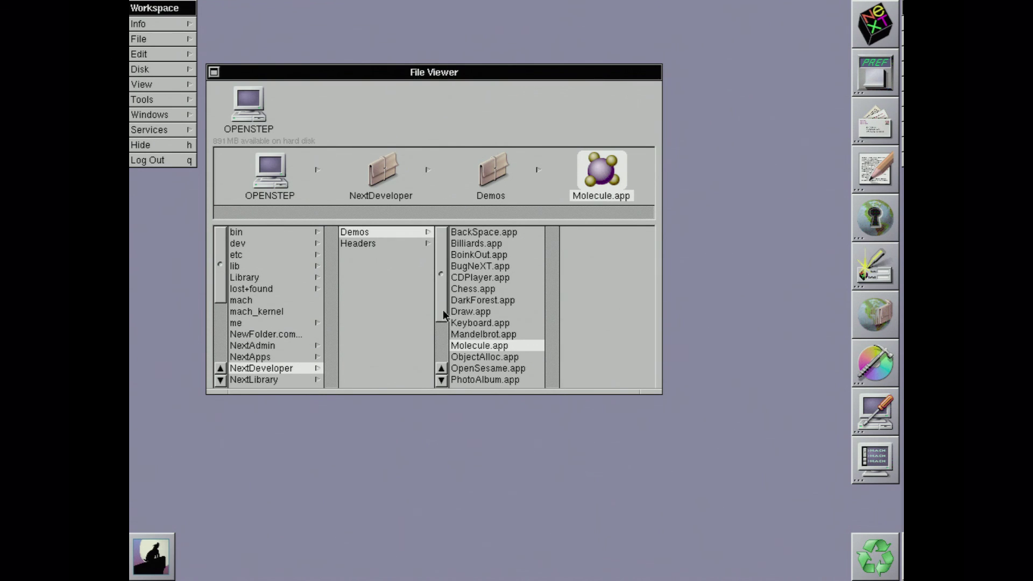
left_click_drag(444, 309, 440, 355)
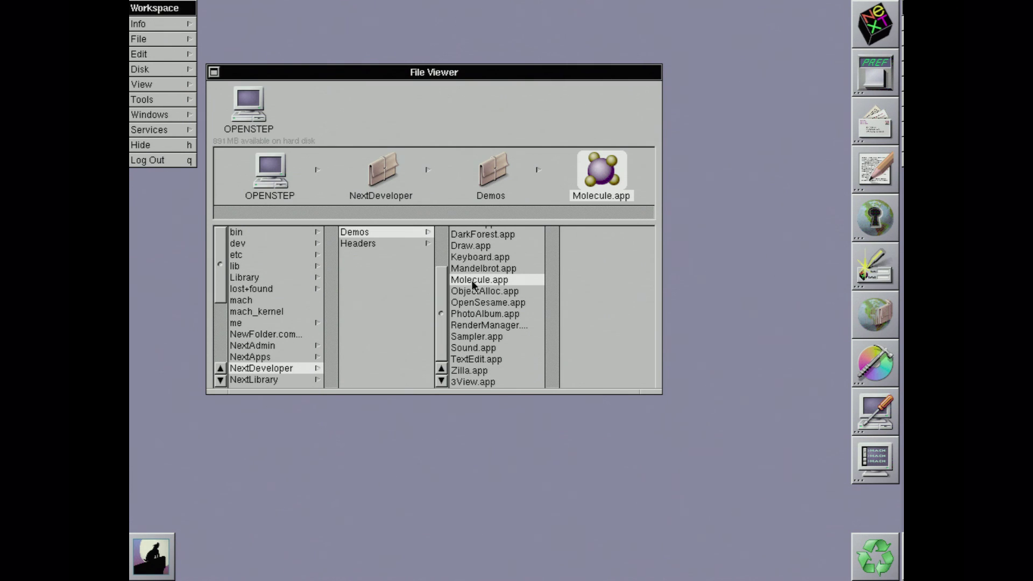
mouse_move(444, 282)
left_mouse_down()
mouse_move(444, 257)
mouse_move(443, 282)
left_mouse_up()
left_click_drag(444, 319, 444, 286)
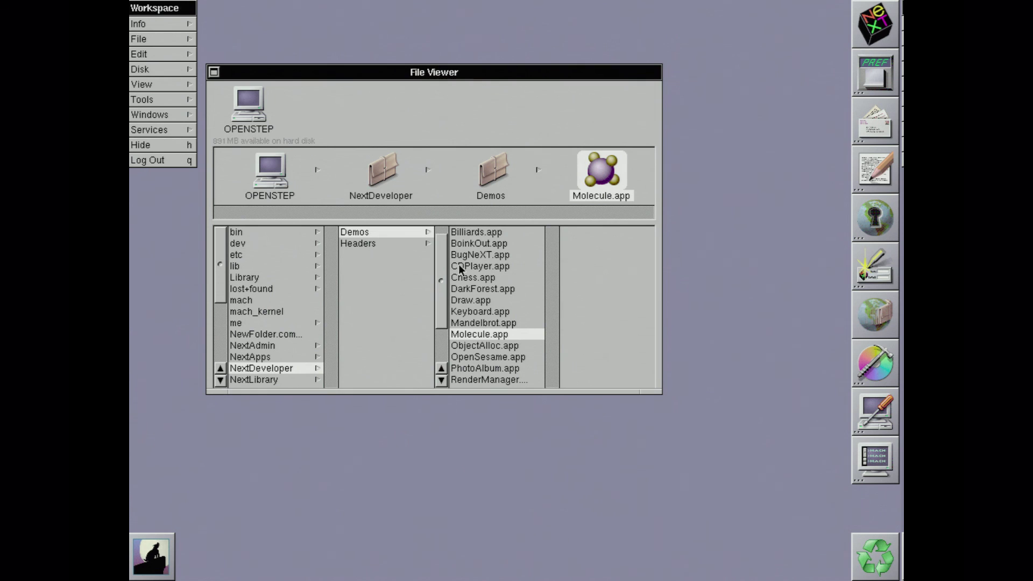
left_click_drag(441, 264, 440, 253)
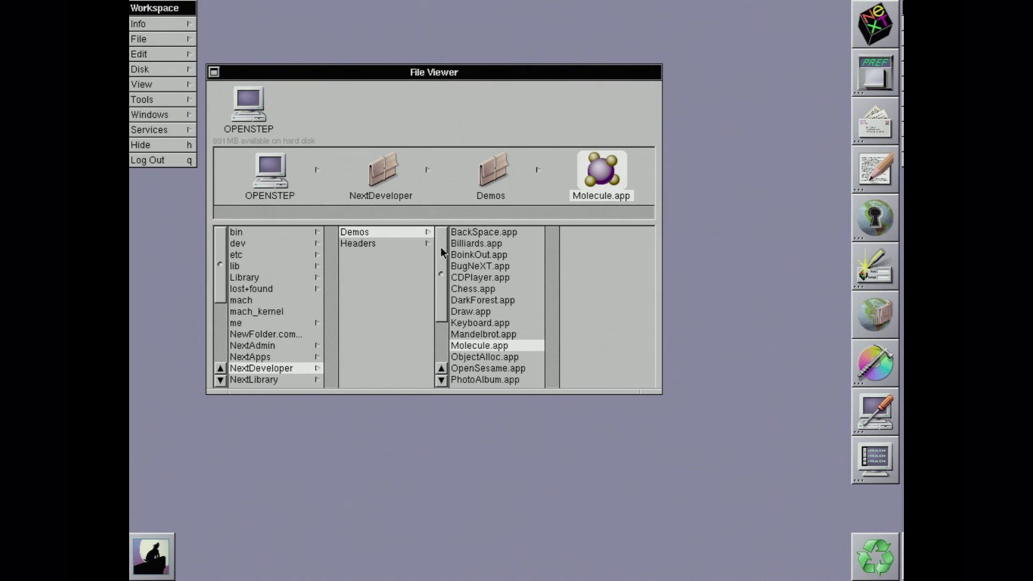
double_click(467, 232)
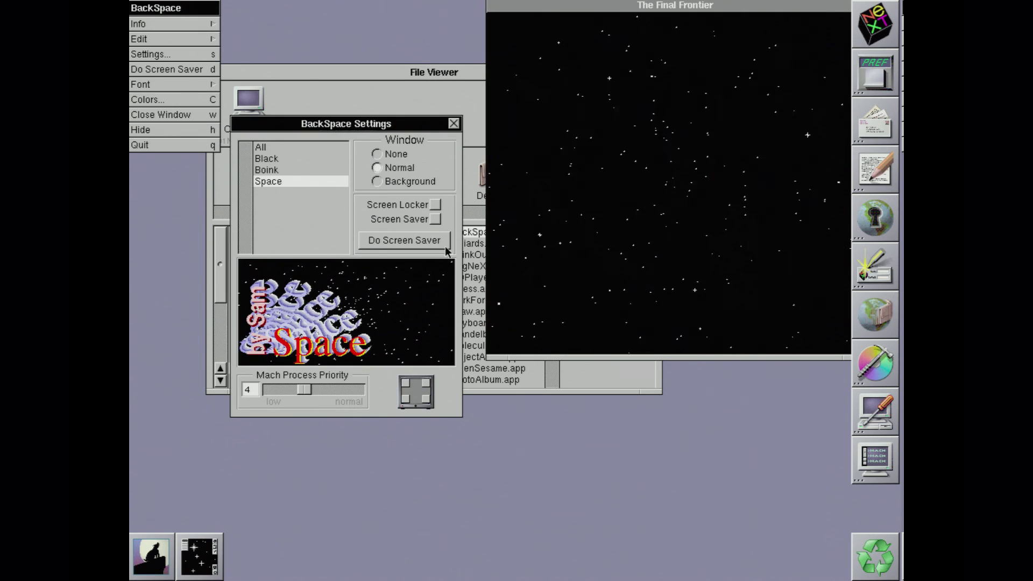